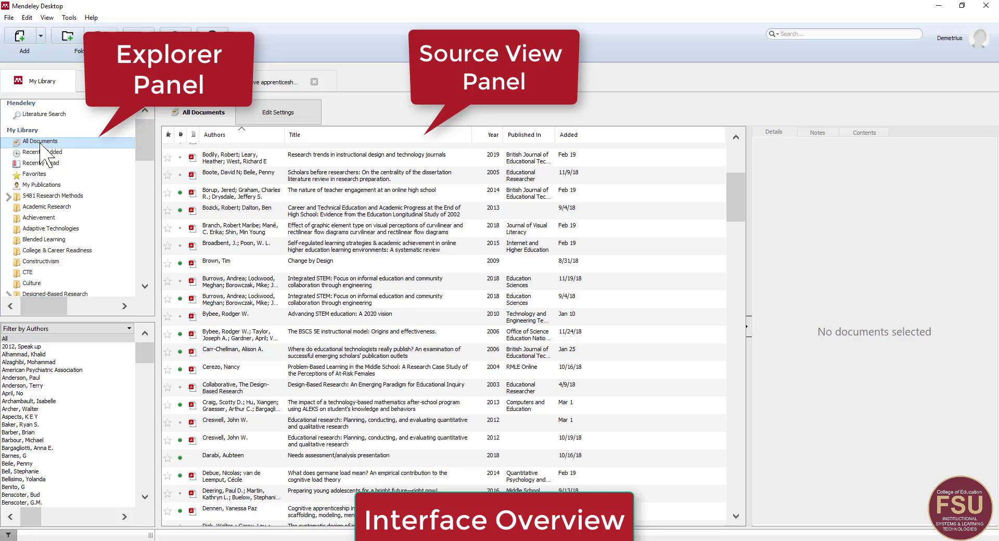
Browse the full document list, view the Constructivism folder's contents, and return to All Documents.
scroll(366, 199, down, 10)
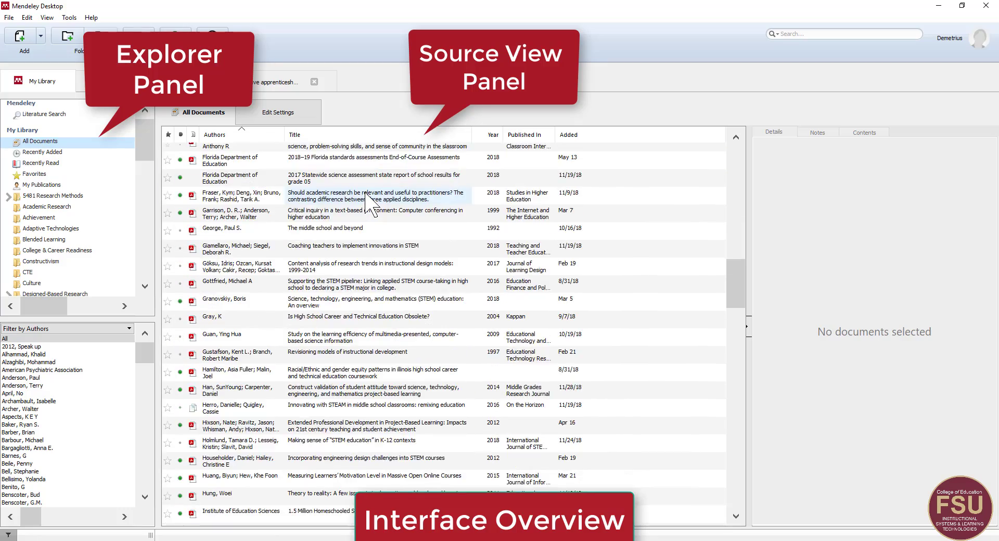
scroll(290, 162, up, 10)
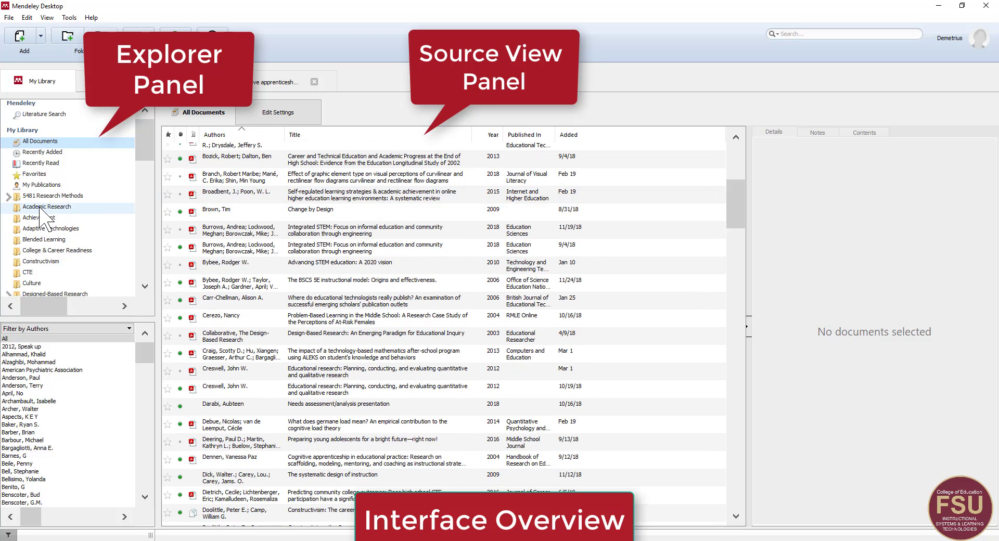
click(39, 261)
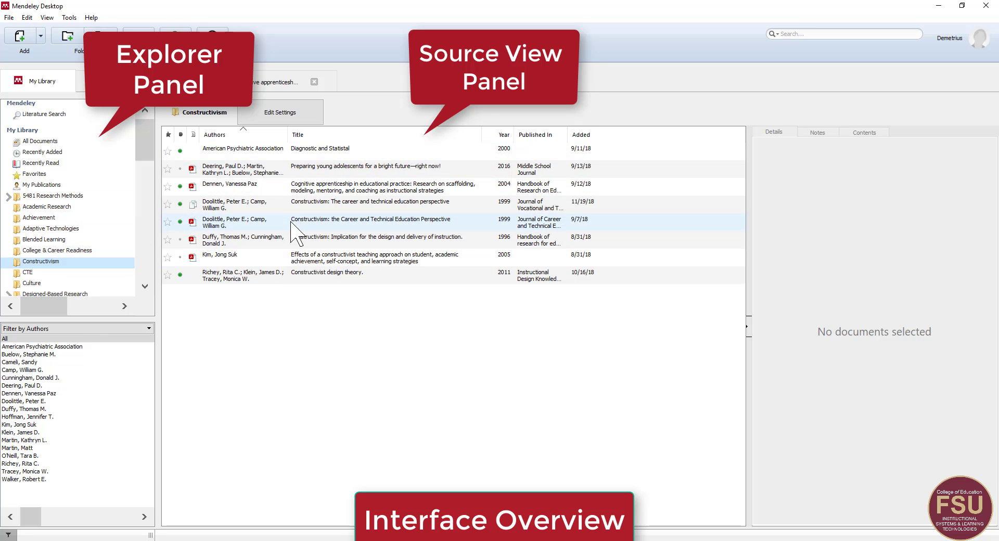
click(40, 141)
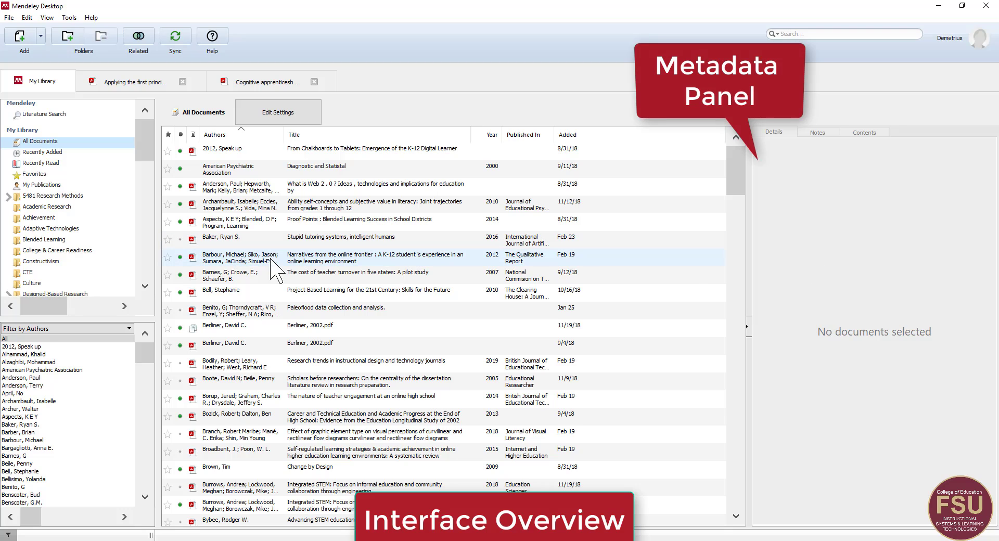
Select the 2004 document "Cognitive apprenticeship in educational practice" in the library and review its metadata down to the attached files.
scroll(229, 291, down, 7)
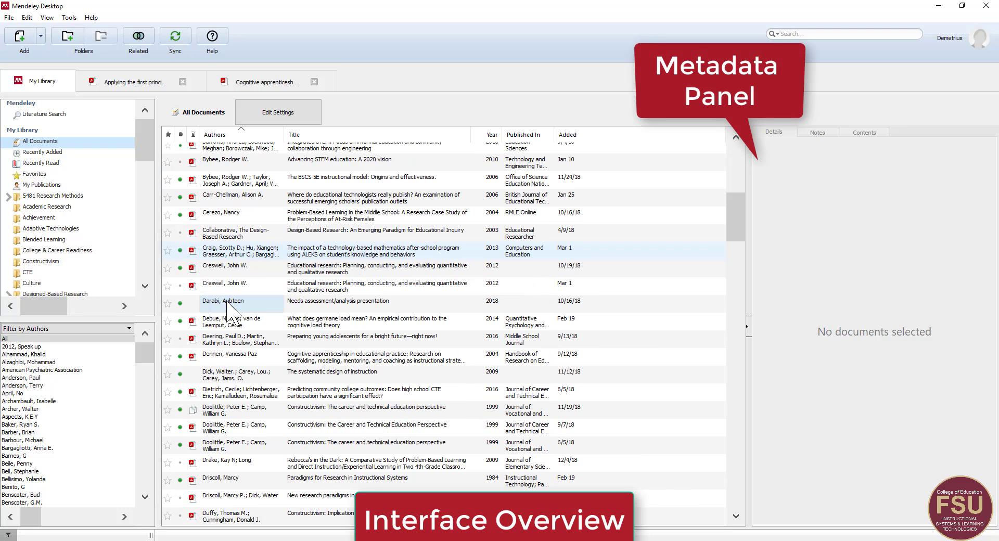
click(218, 358)
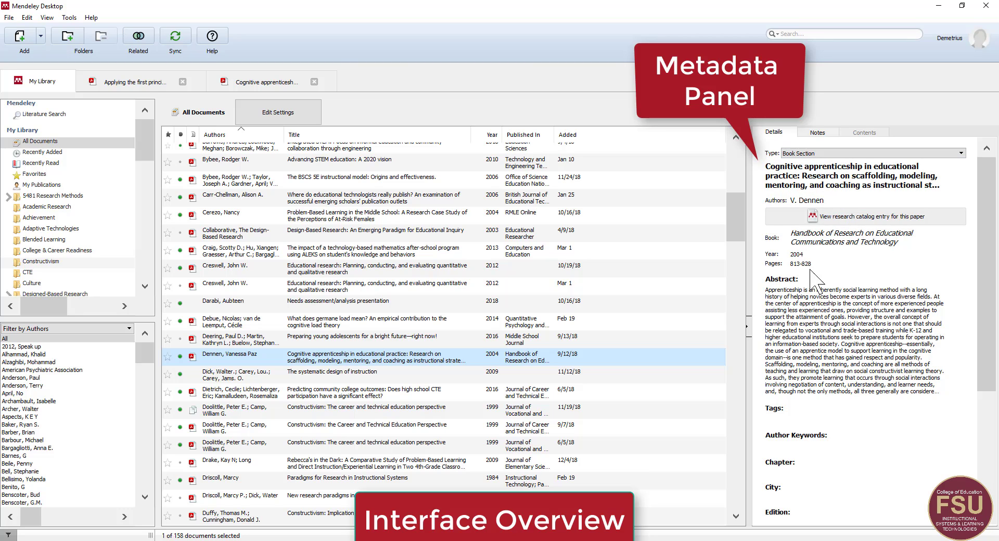
scroll(810, 333, down, 3)
scroll(791, 458, down, 6)
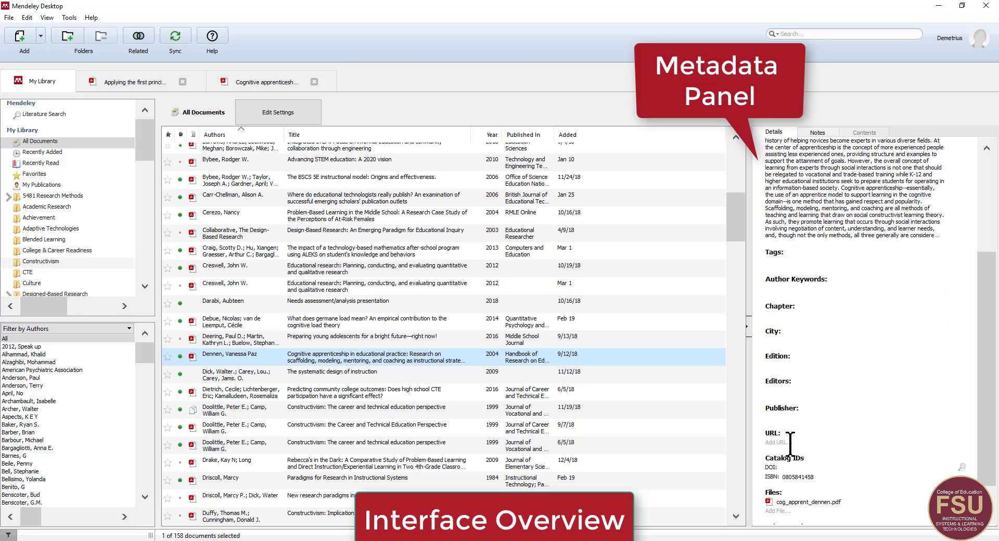
scroll(785, 287, up, 3)
scroll(785, 287, down, 3)
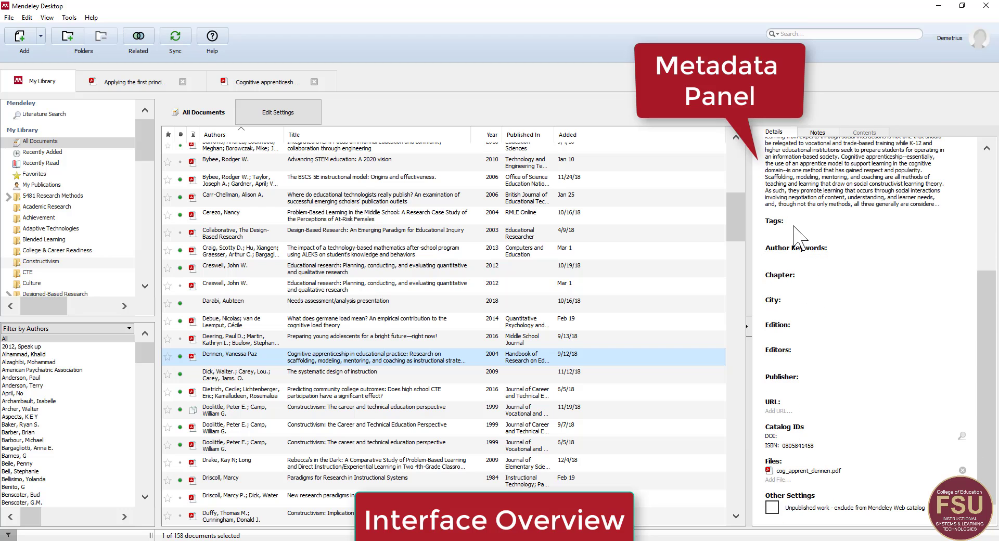
scroll(794, 229, up, 6)
scroll(794, 216, up, 3)
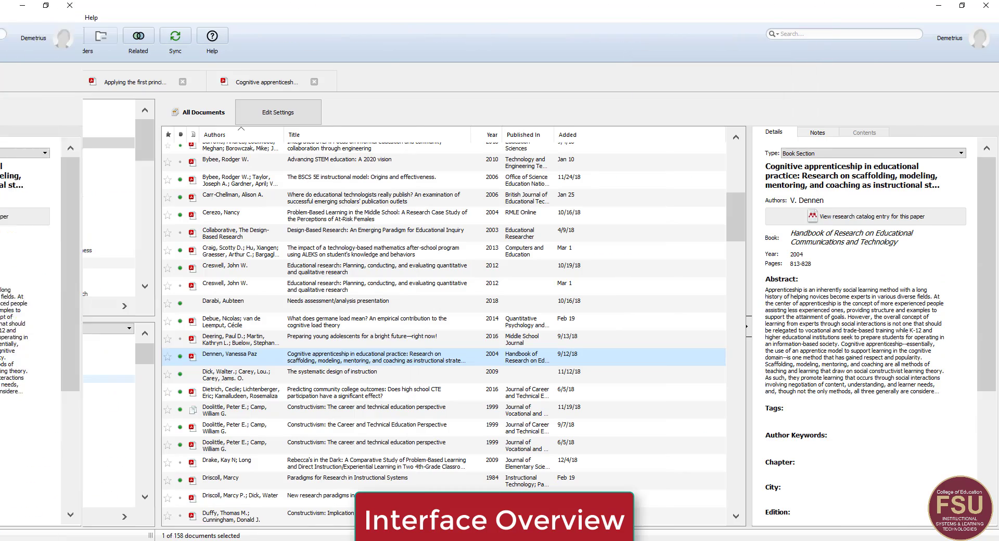
Look through the author filter list and set the library filter to Author Keywords.
scroll(45, 401, down, 1)
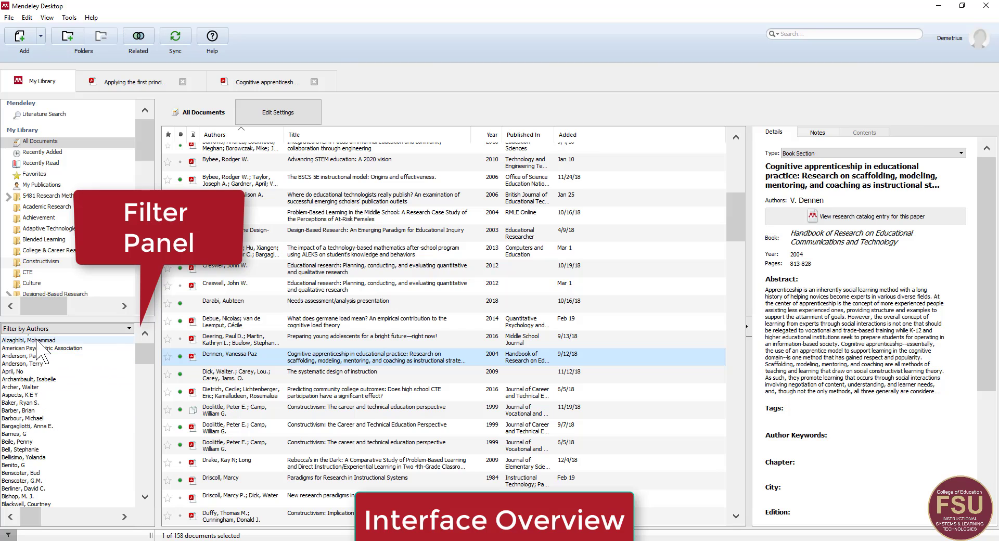
scroll(36, 426, down, 4)
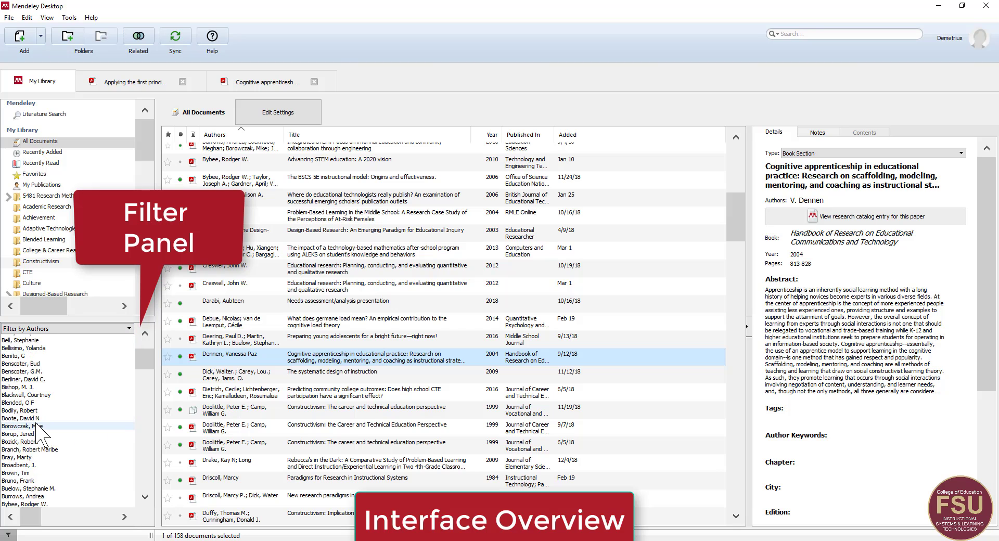
scroll(36, 424, up, 5)
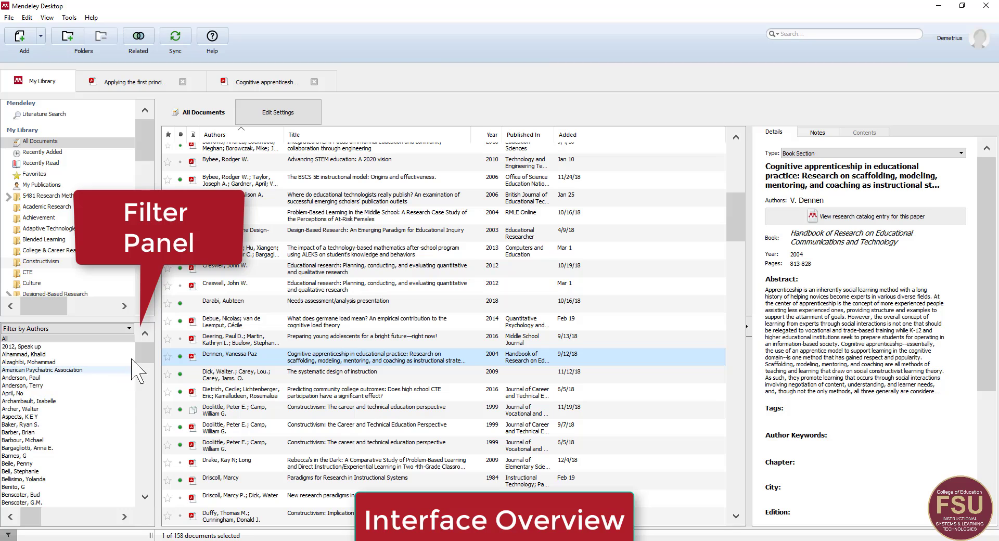
click(127, 329)
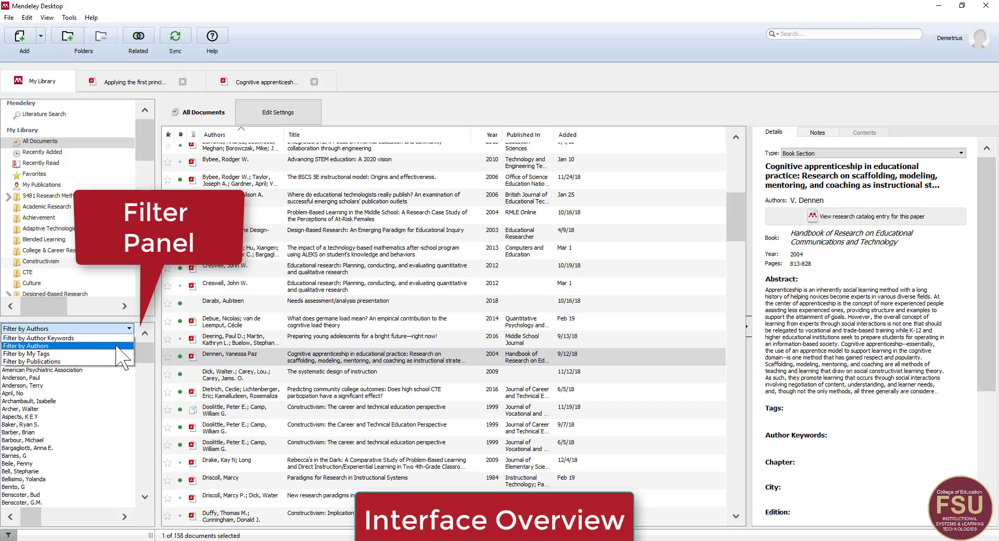
click(117, 346)
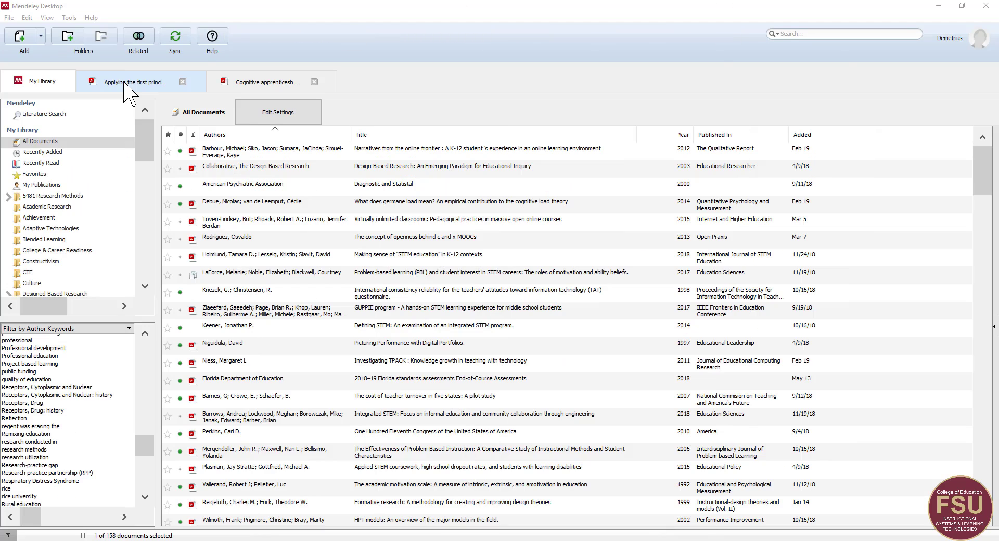
View the first pages of the two open papers, ending on "Applying the First Principles of Instruction".
click(127, 83)
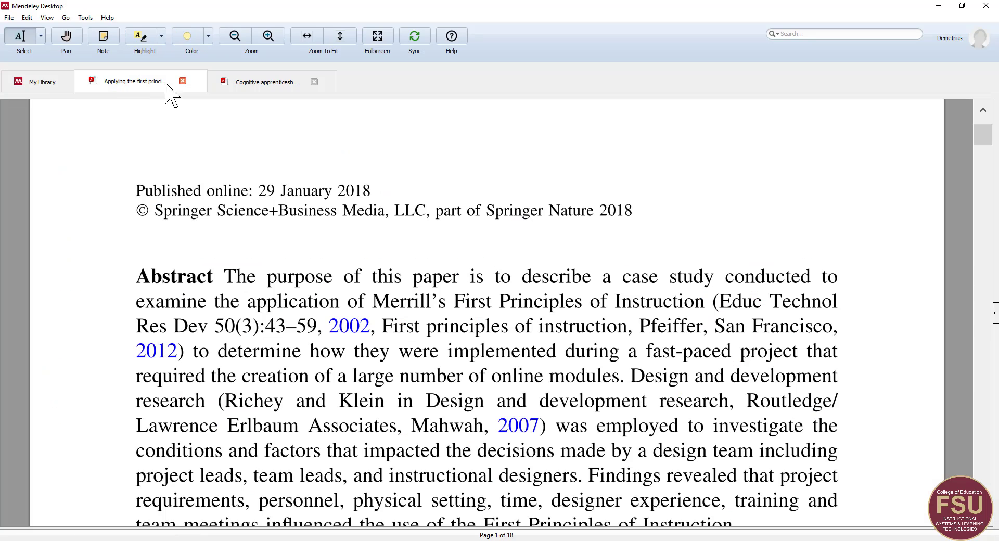
click(255, 84)
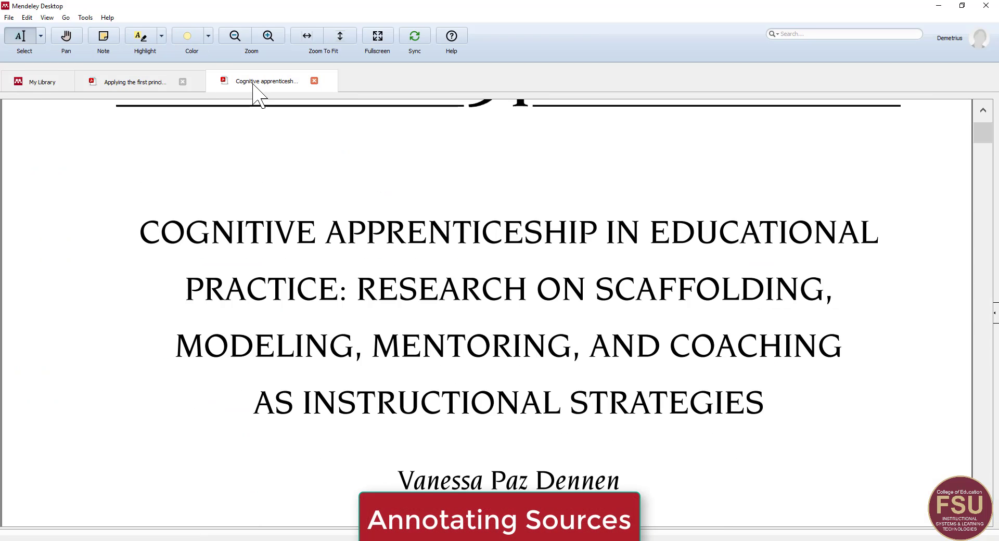
click(125, 84)
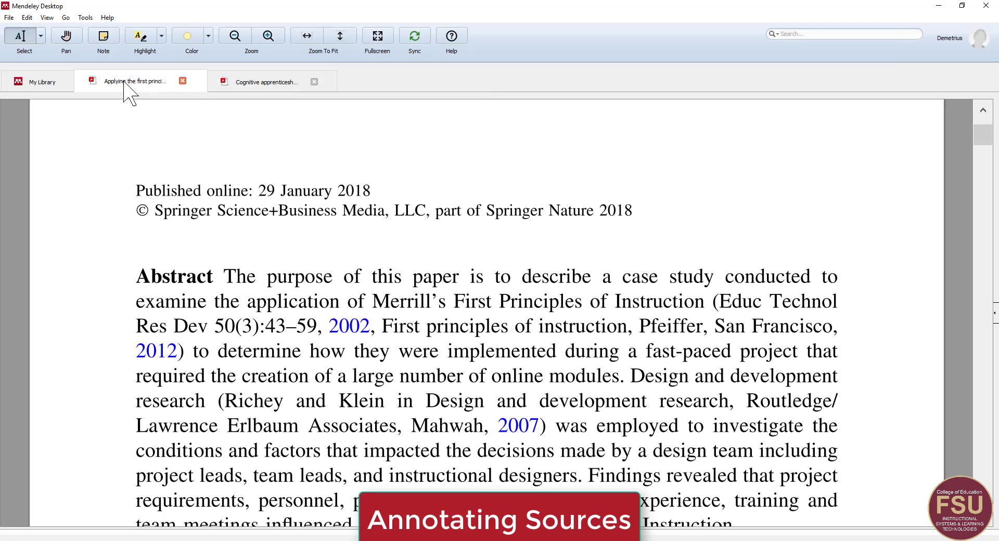
scroll(166, 149, up, 8)
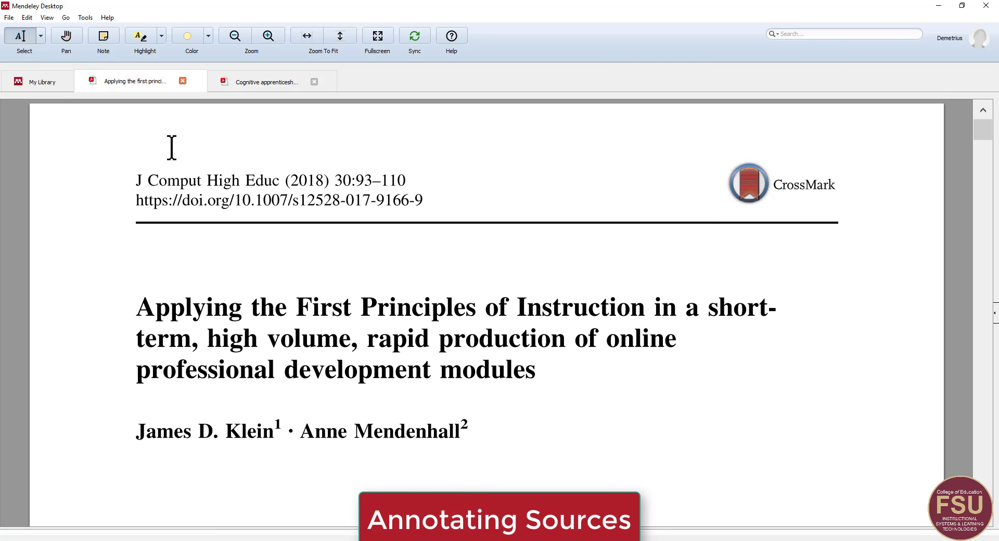
click(261, 88)
scroll(376, 239, up, 3)
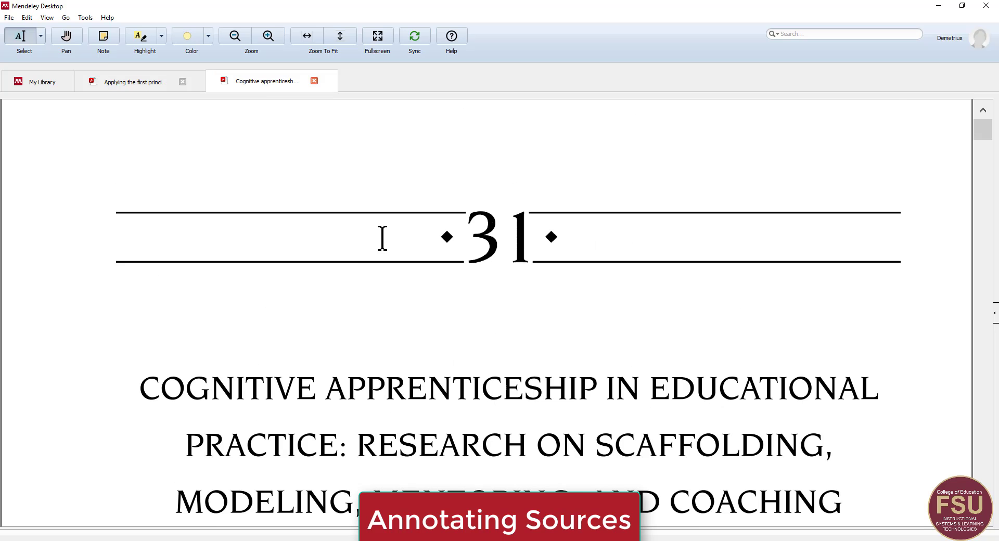
click(134, 83)
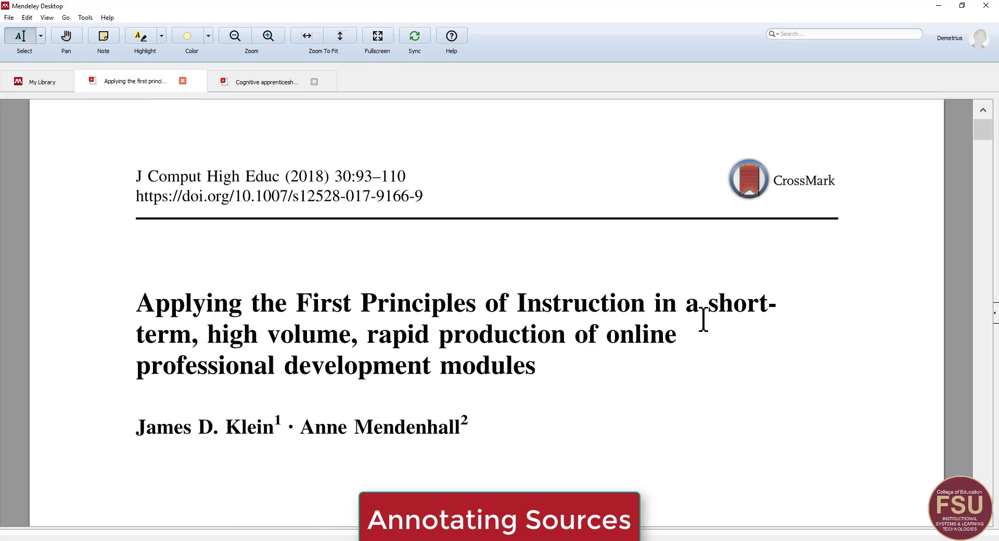
Show the details beside the First Principles of Instruction paper, check them against the cognitive apprenticeship paper, and hide the details again.
click(995, 318)
scroll(368, 249, down, 3)
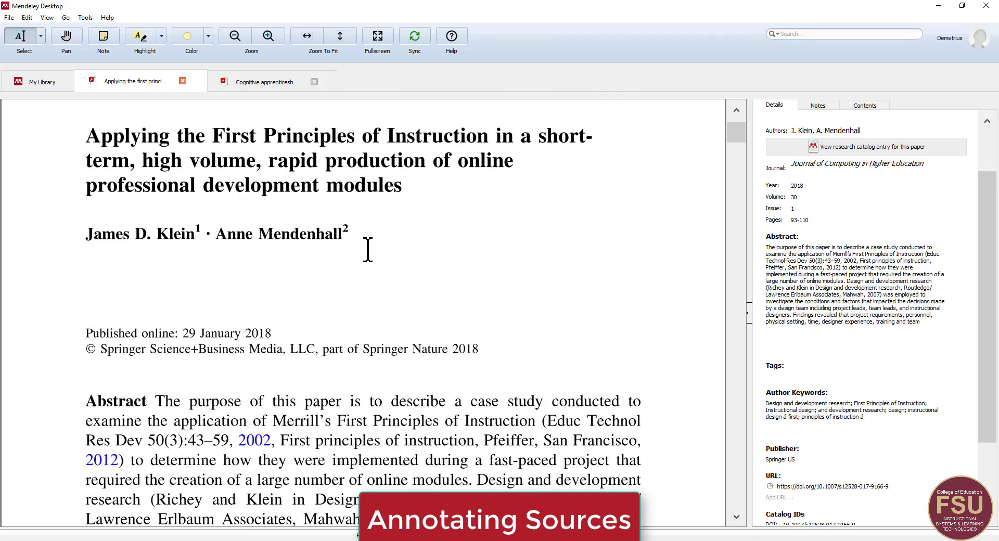
scroll(308, 219, up, 3)
scroll(287, 213, down, 1)
scroll(287, 213, up, 1)
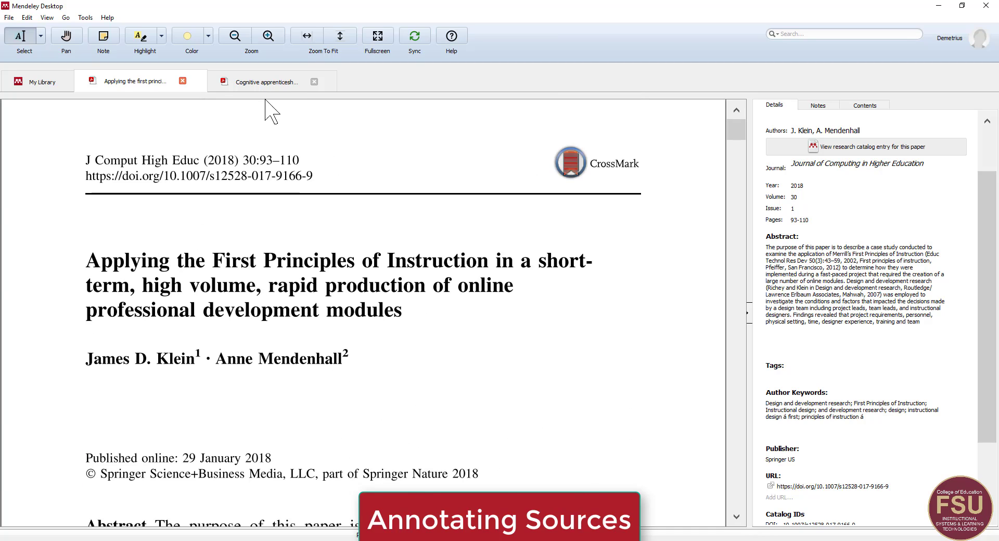
click(263, 81)
click(160, 93)
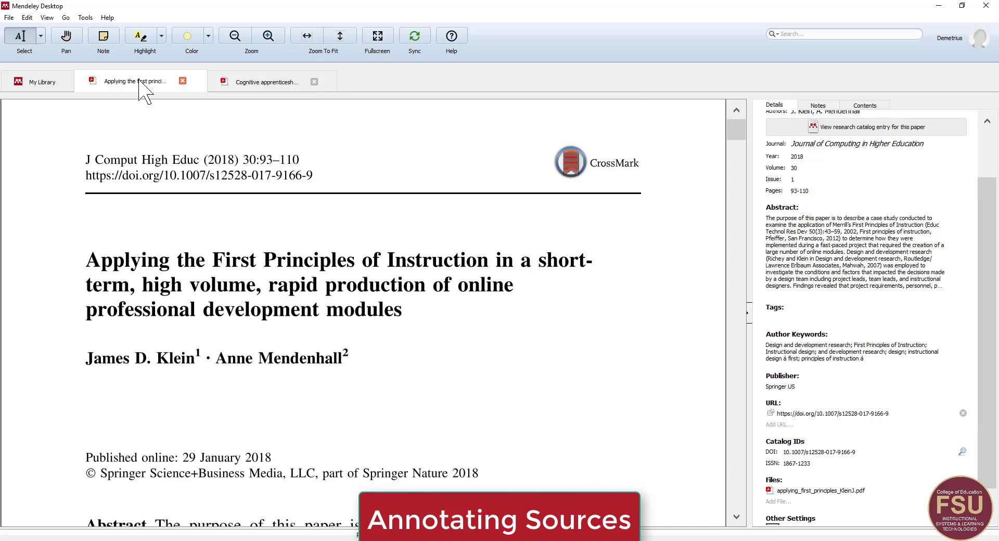
click(748, 315)
Highlight "The purpose of this paper is to describe a case study" at the start of the abstract in yellow.
scroll(361, 232, down, 3)
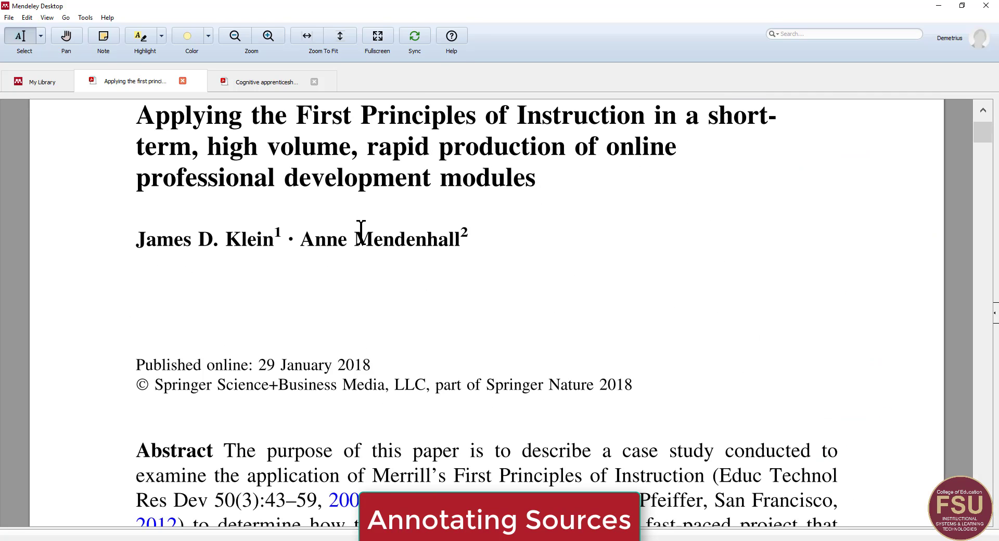
scroll(379, 322, down, 2)
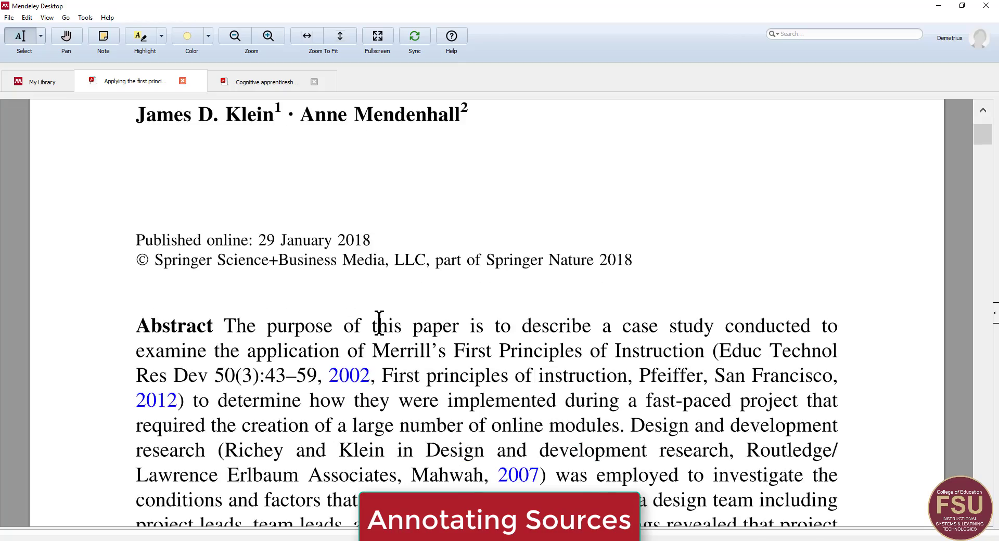
scroll(379, 322, down, 2)
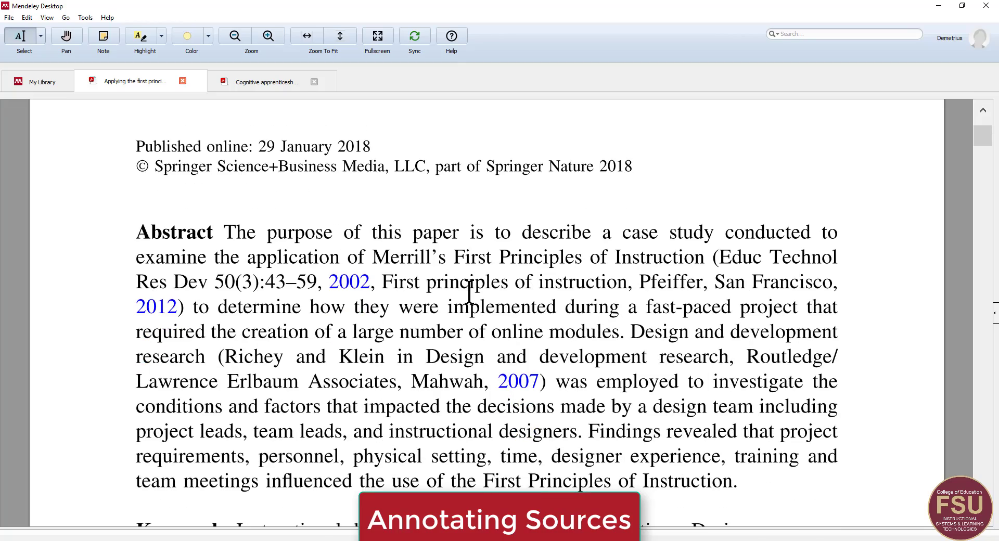
scroll(469, 292, down, 2)
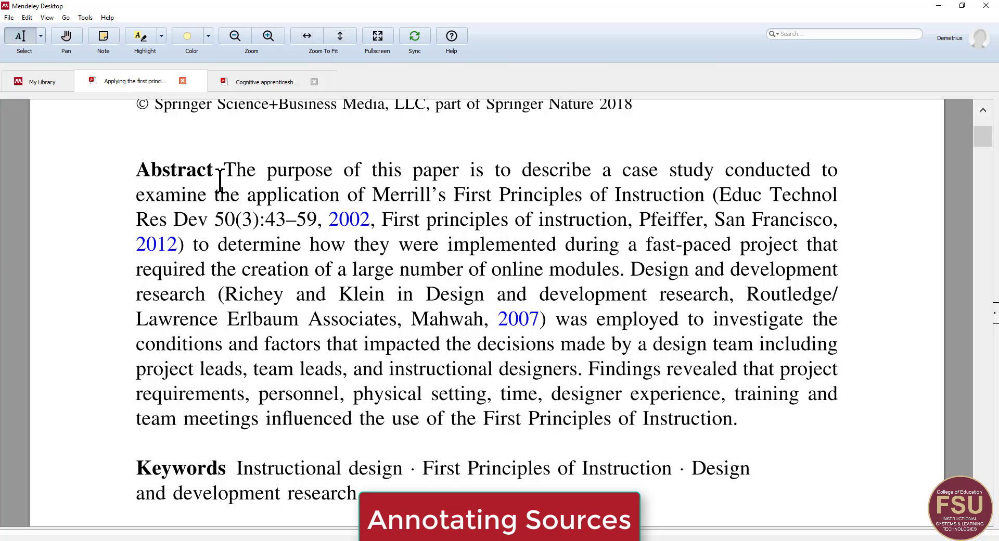
drag(223, 171, 714, 172)
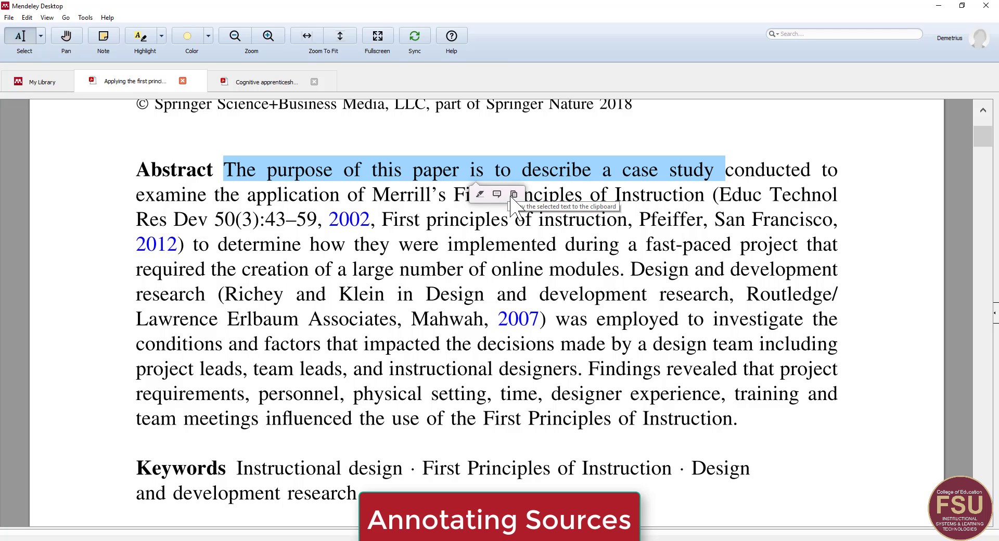
click(480, 195)
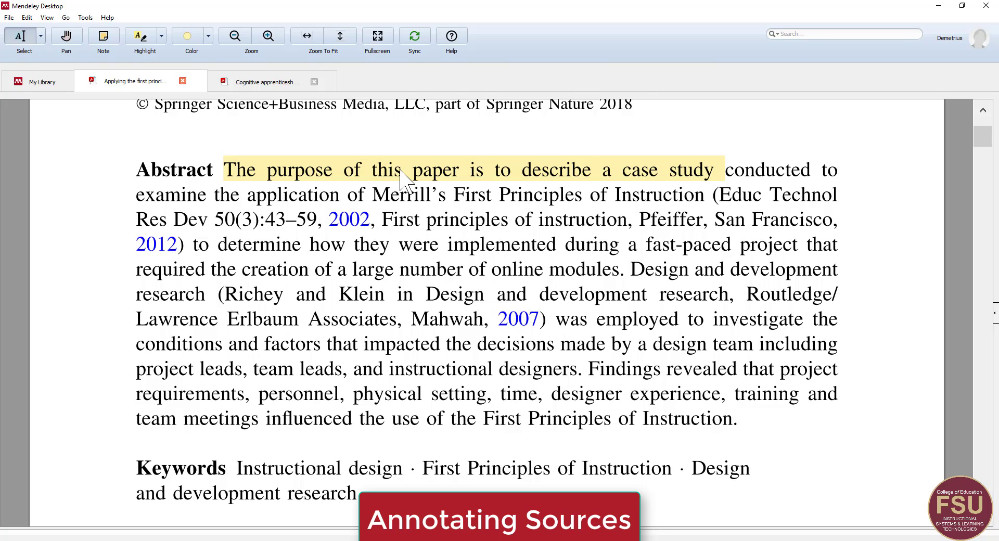
Inspect who made the abstract's first highlight and which colors are available for it, leaving it yellow.
mouse_move(364, 182)
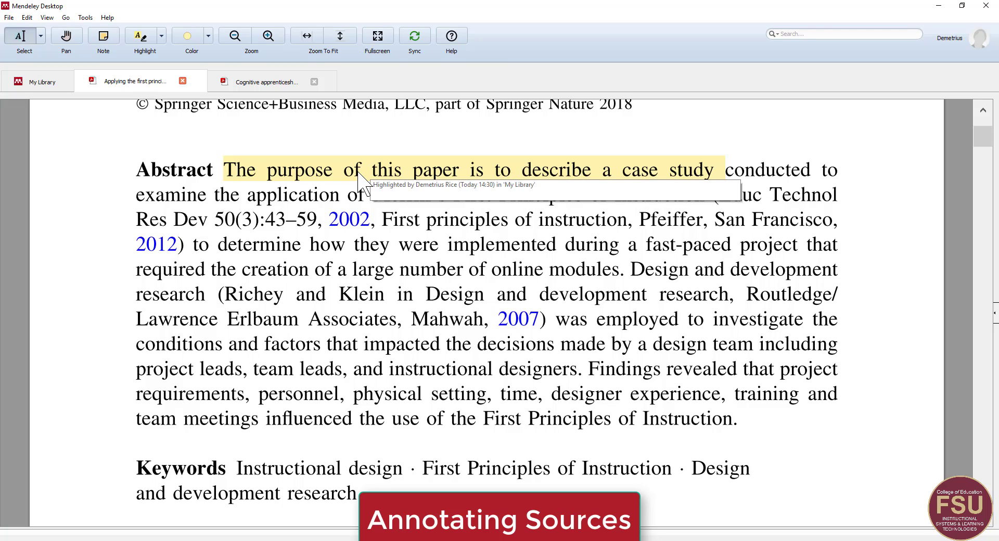
right_click(408, 177)
mouse_move(453, 208)
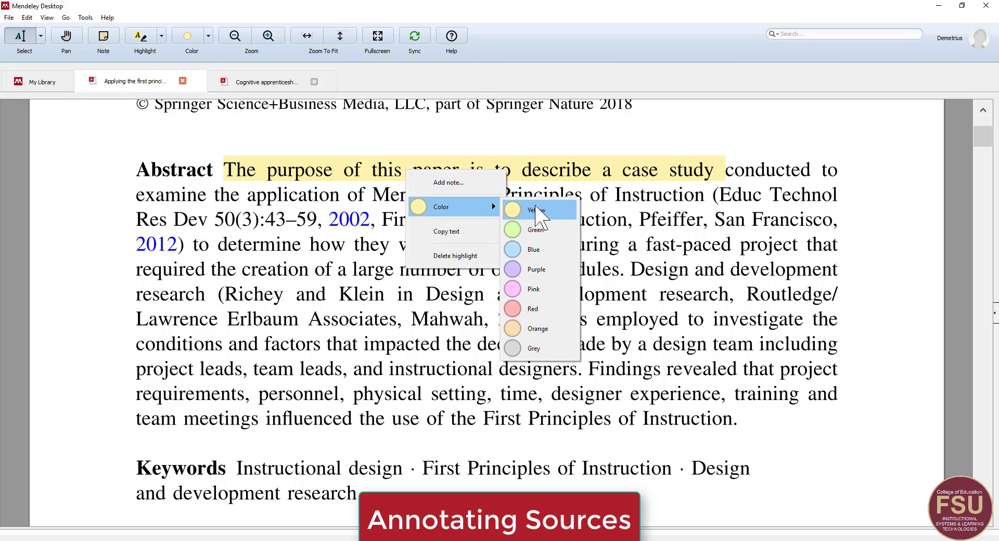
click(416, 288)
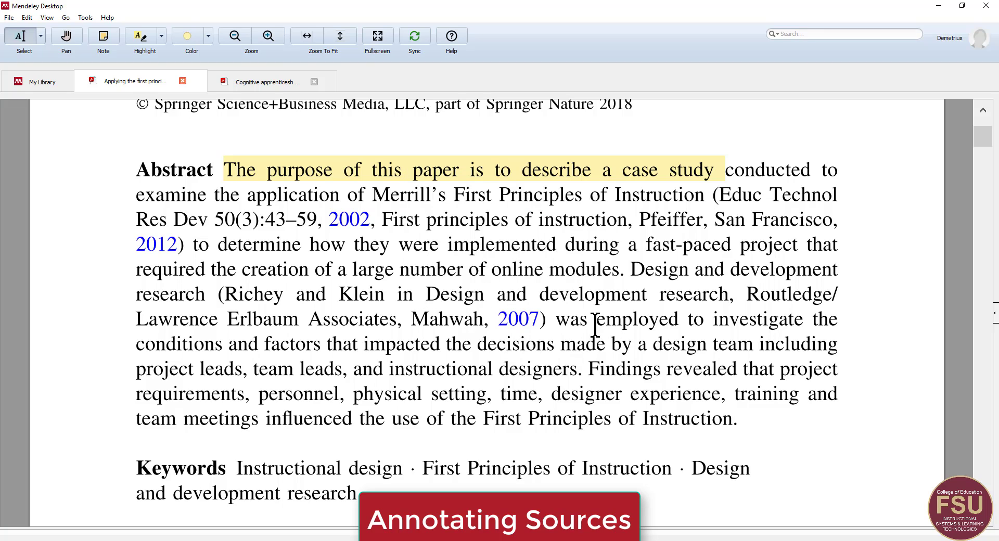
Highlight "Findings revealed that project requirements, personnel, physical setting, time, designer experience," in the abstract with the note "This is important", coloring the note blue.
mouse_move(587, 369)
mouse_down()
mouse_move(624, 394)
mouse_move(544, 395)
mouse_move(726, 399)
mouse_up()
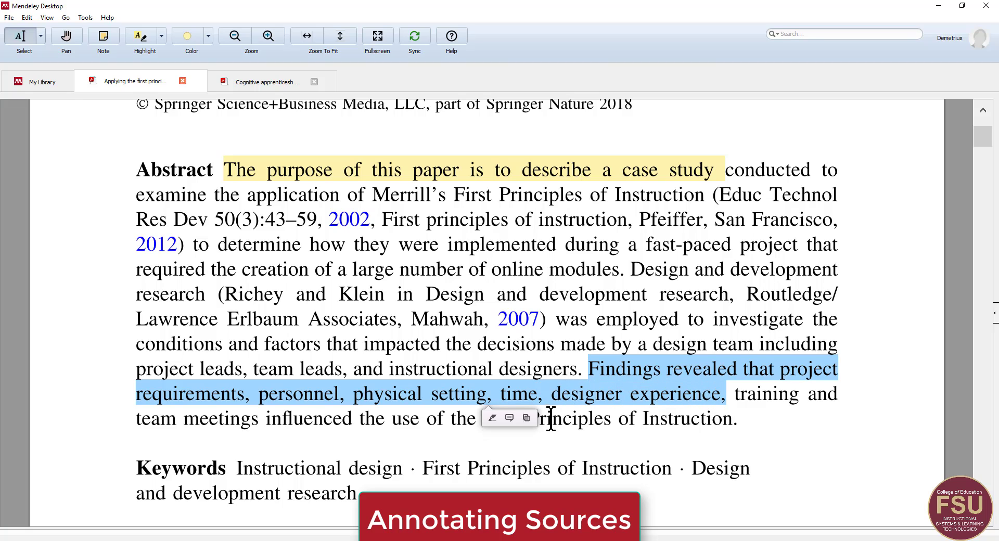
click(509, 418)
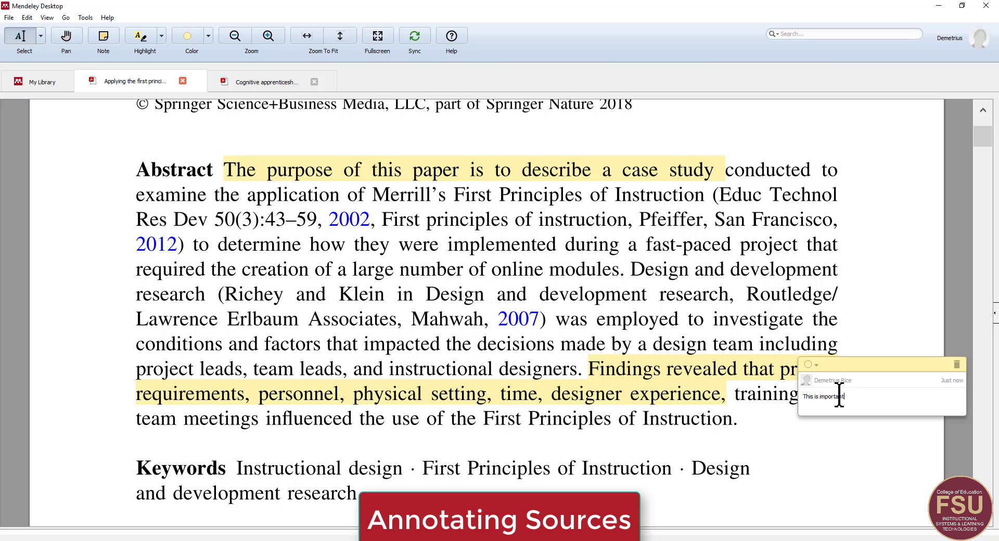
click(811, 364)
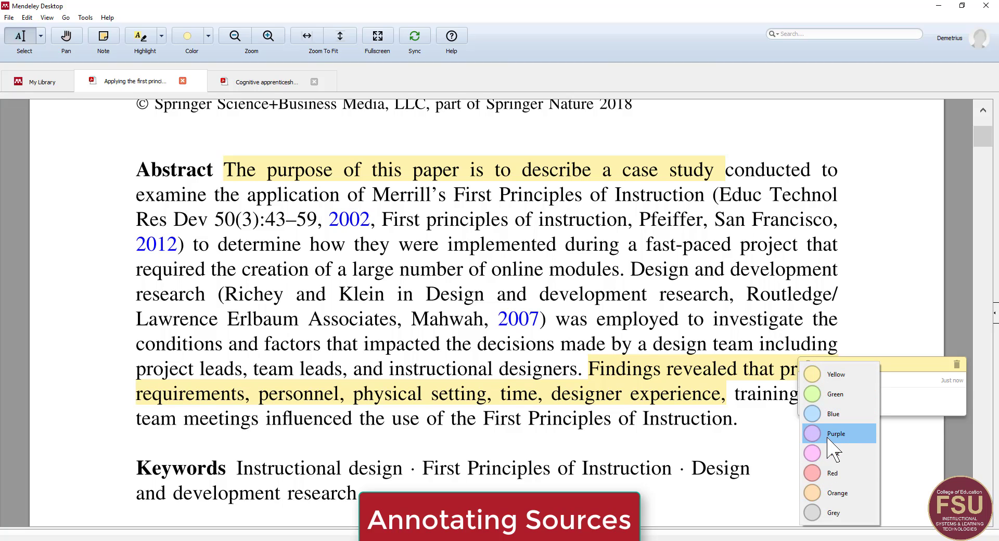
click(833, 415)
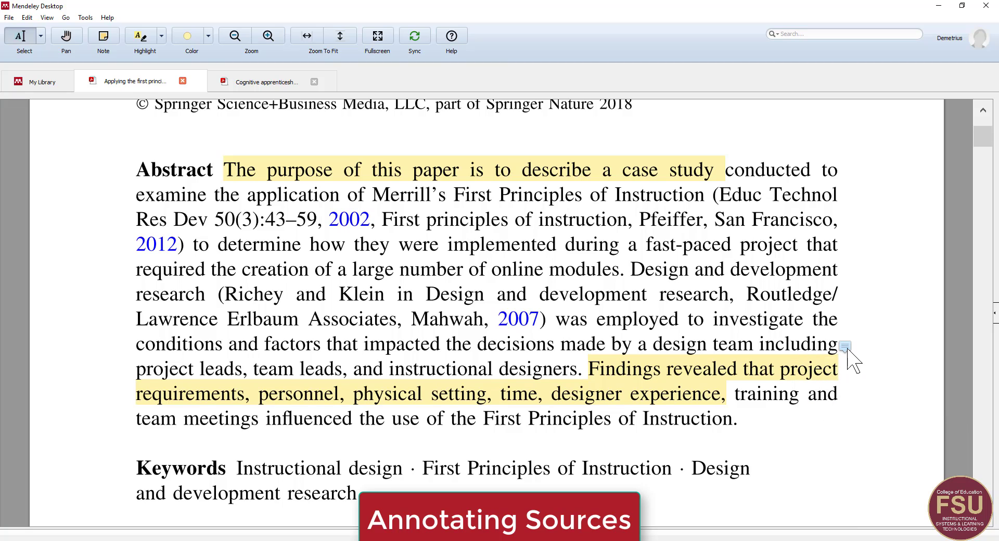
Recolor the abstract's "Findings revealed" highlight blue and start adding a note to the yellow highlight at the abstract's beginning.
right_click(718, 367)
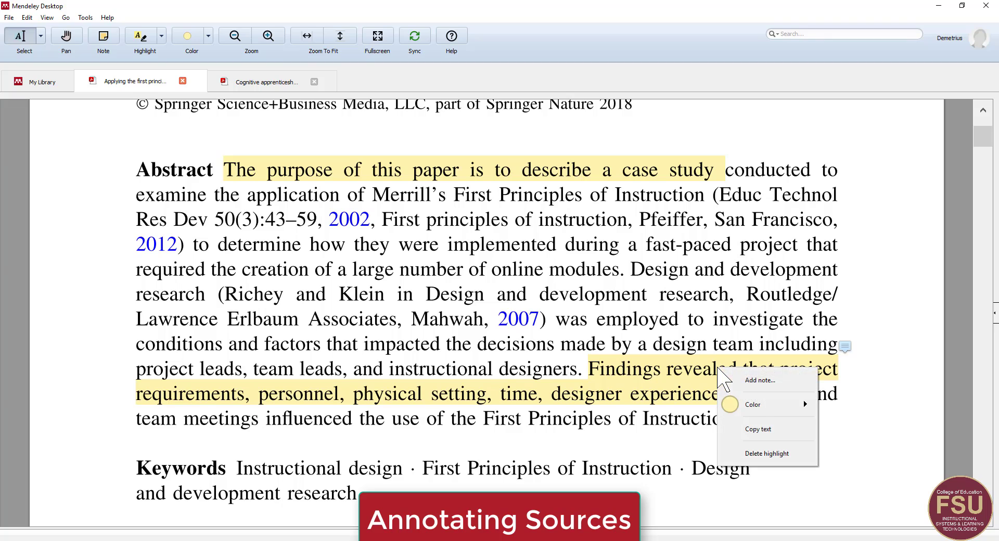
mouse_move(754, 406)
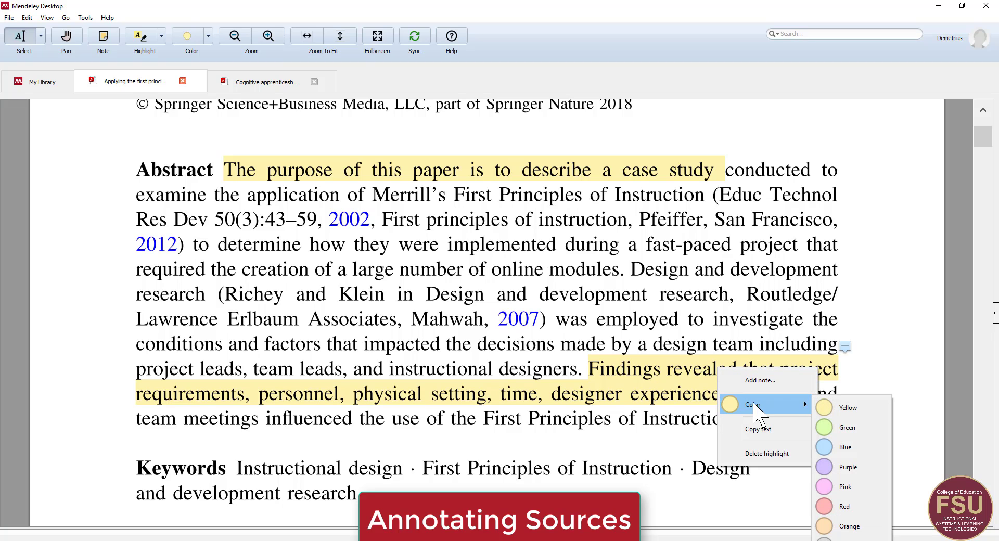
click(843, 447)
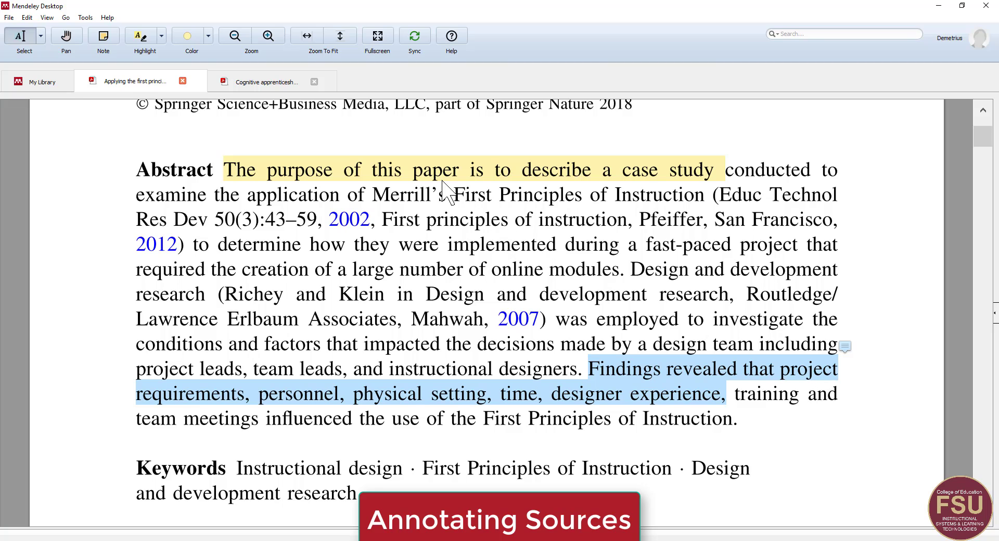
right_click(425, 170)
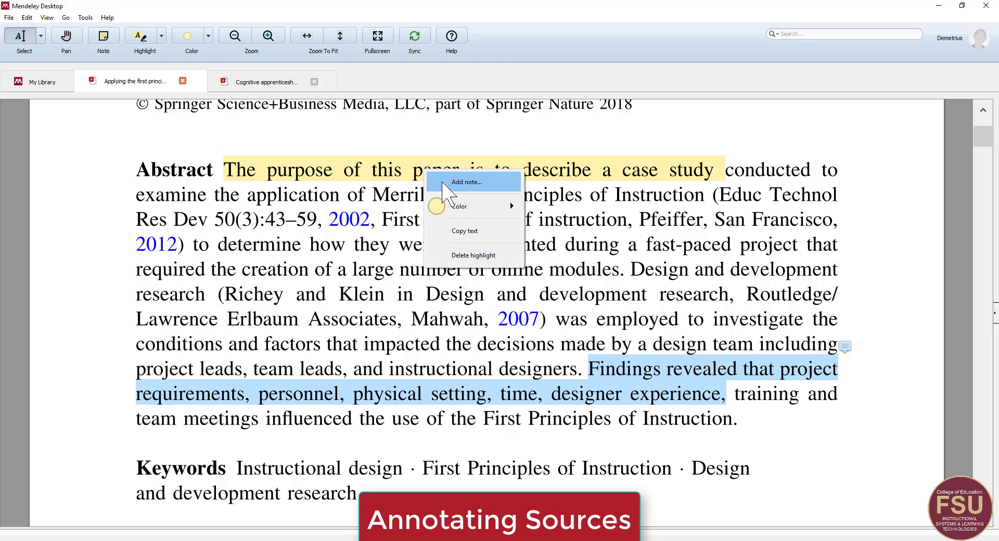
click(443, 183)
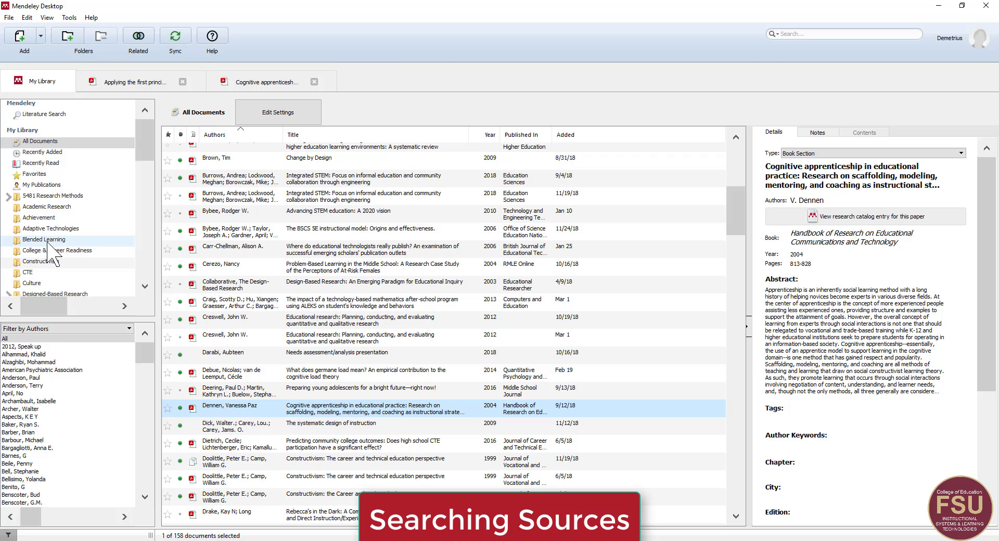
Look through the library's folders and show the documents filed under Emerging Technologies and Engagement.
scroll(48, 244, down, 12)
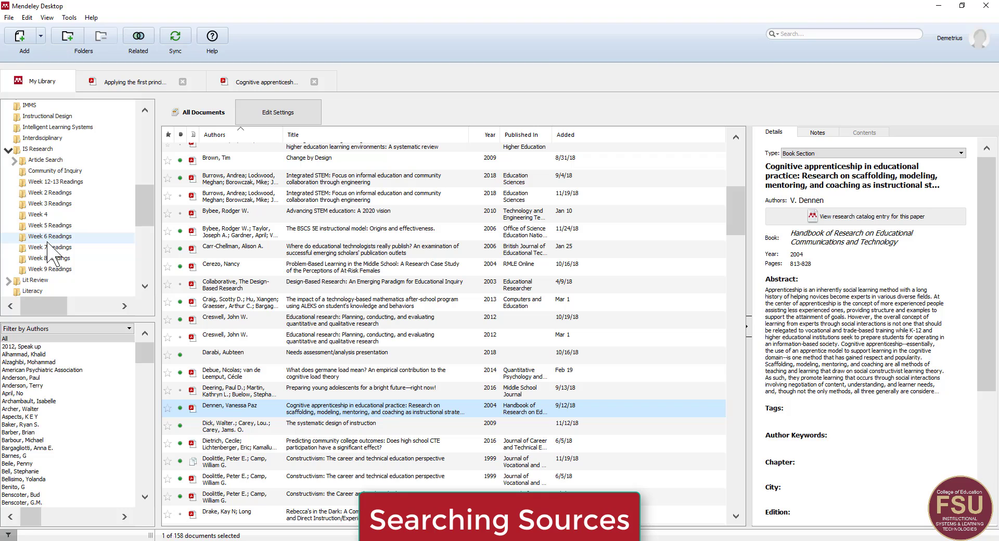
scroll(48, 242, up, 12)
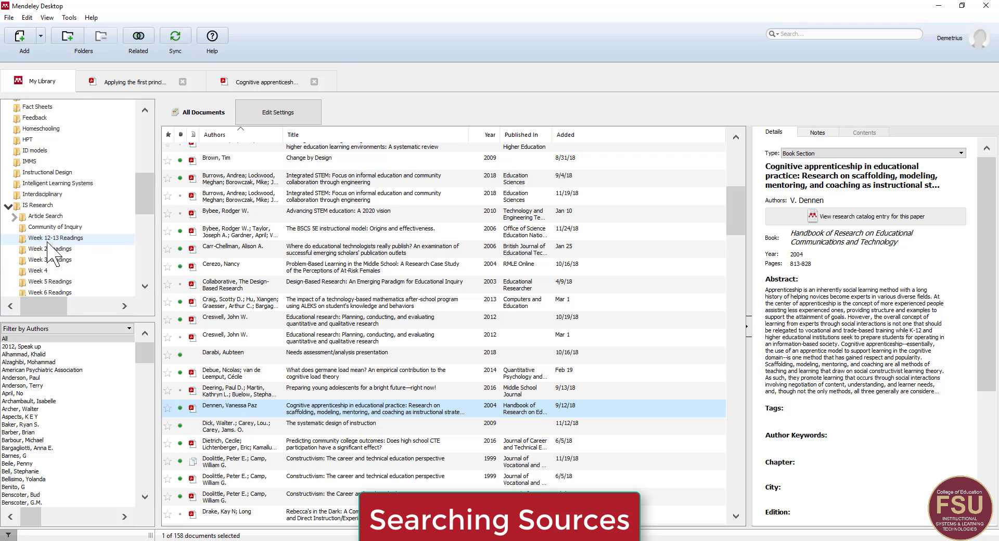
scroll(46, 236, down, 2)
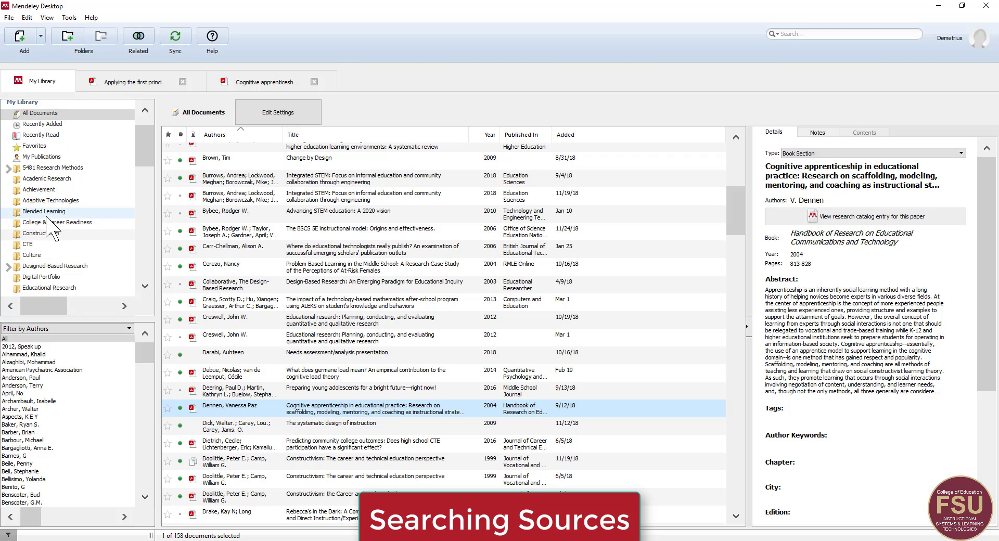
scroll(54, 231, down, 3)
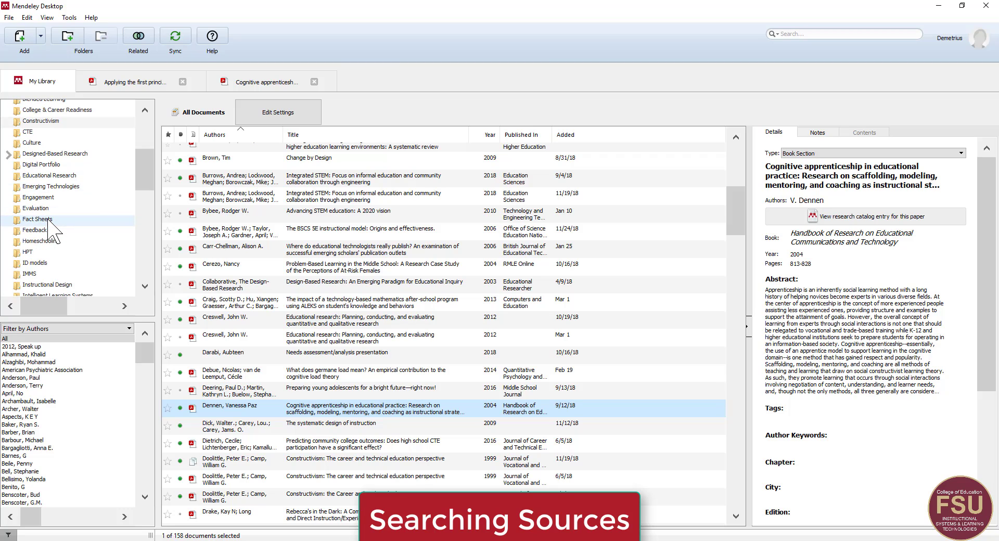
scroll(55, 231, down, 1)
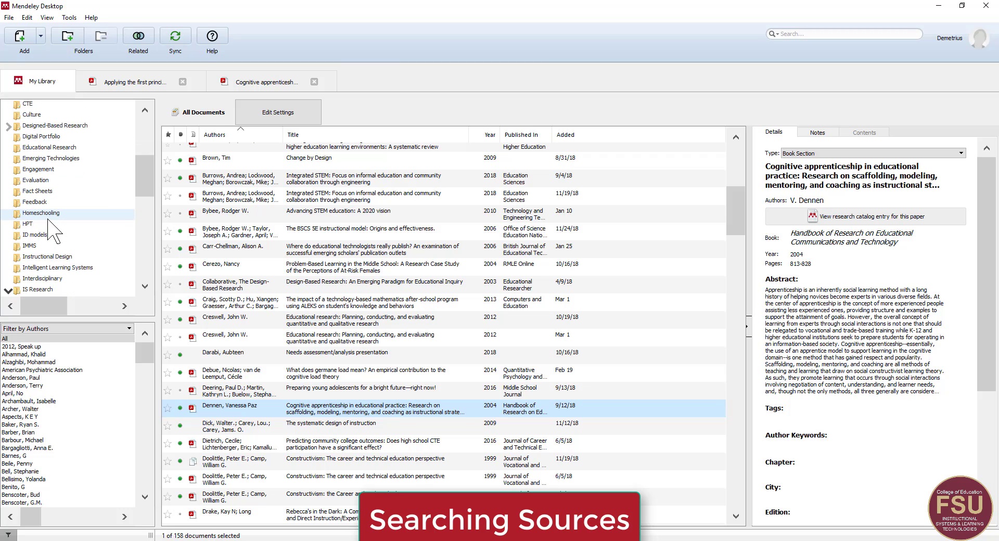
click(37, 158)
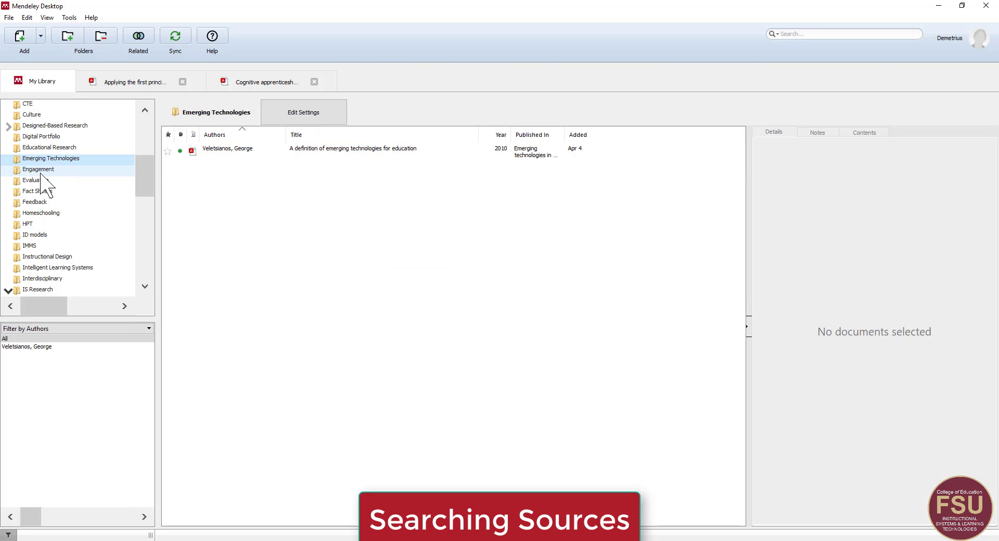
click(104, 170)
Browse more of the folder list, viewing the Community of Inquiry, Week 3 Readings, Instructional Design and ID models folders.
scroll(50, 195, up, 5)
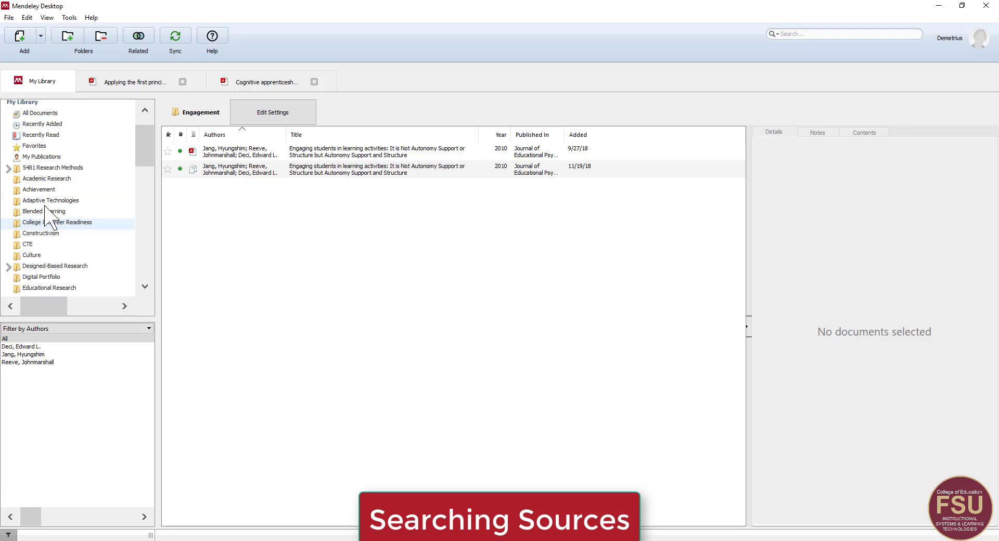
scroll(36, 203, down, 9)
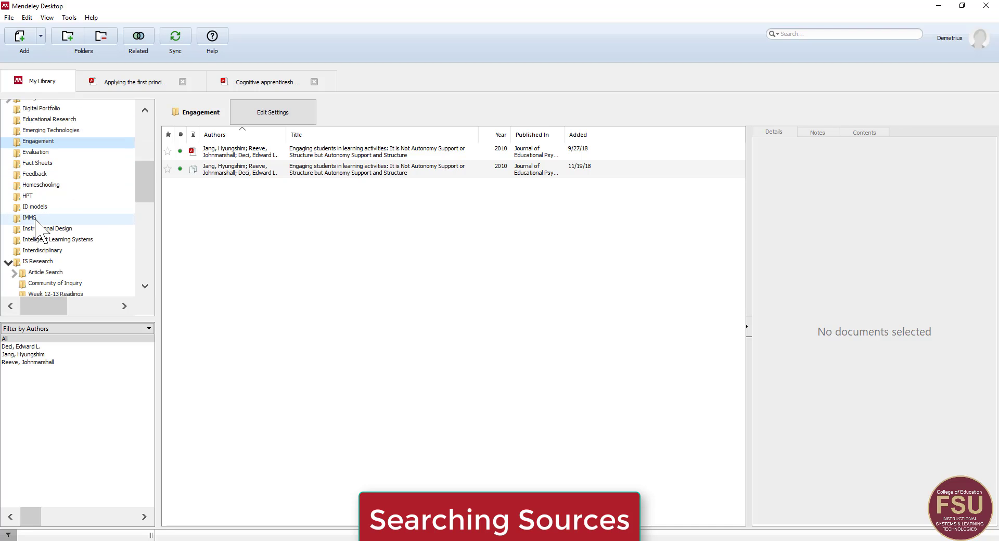
scroll(36, 222, up, 3)
scroll(35, 222, down, 4)
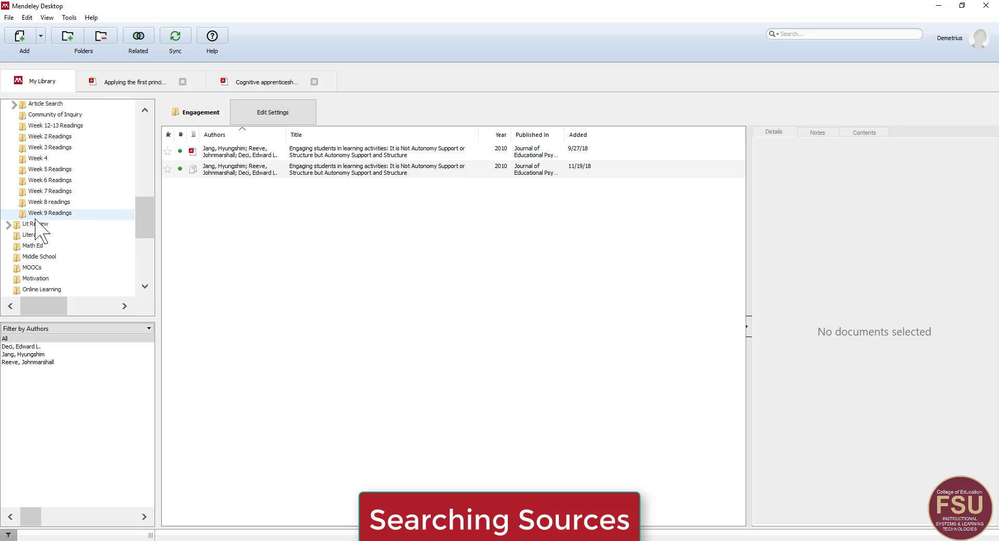
scroll(35, 223, up, 3)
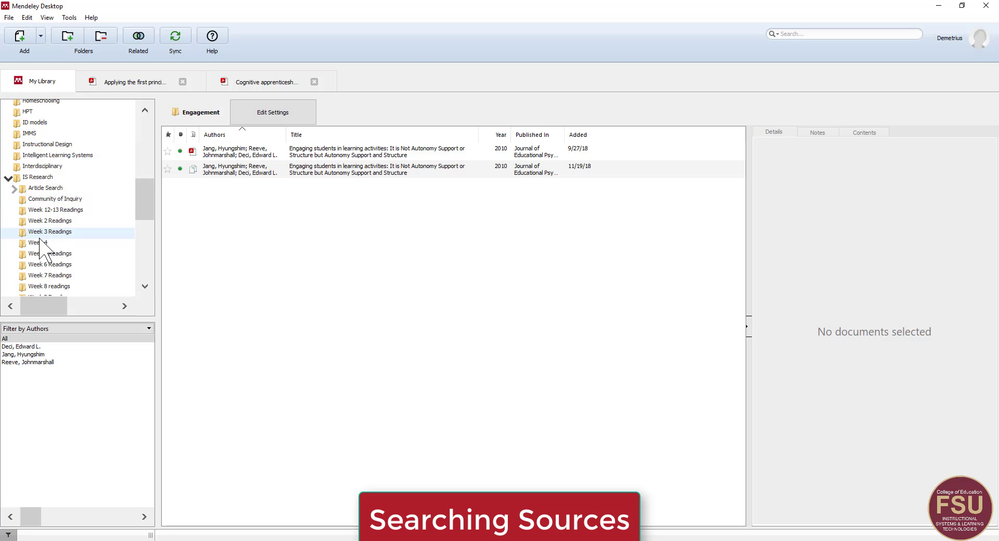
click(54, 199)
click(52, 232)
click(40, 145)
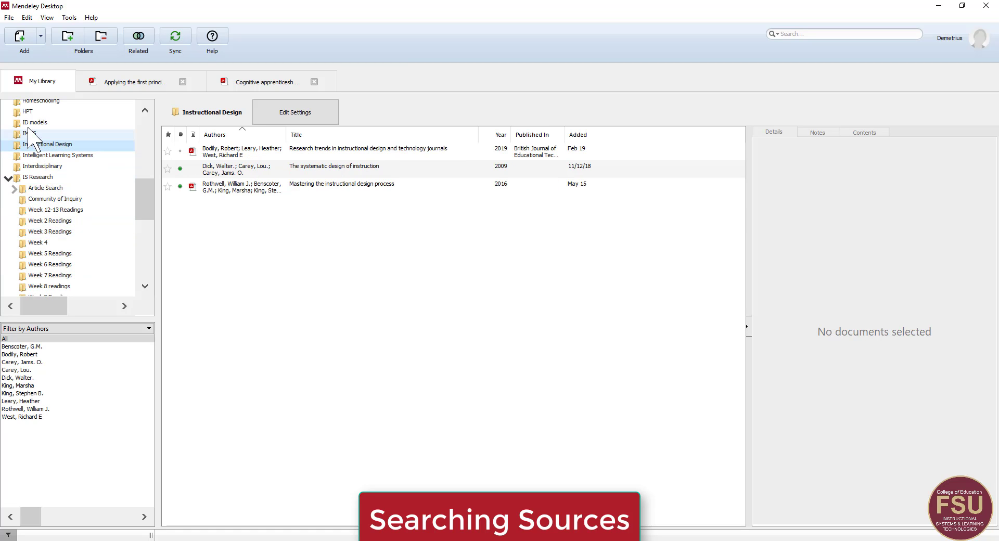
click(35, 122)
View the Engagement and Educational Research folders, ending on the documents in Emerging Technologies.
scroll(36, 135, up, 3)
click(35, 142)
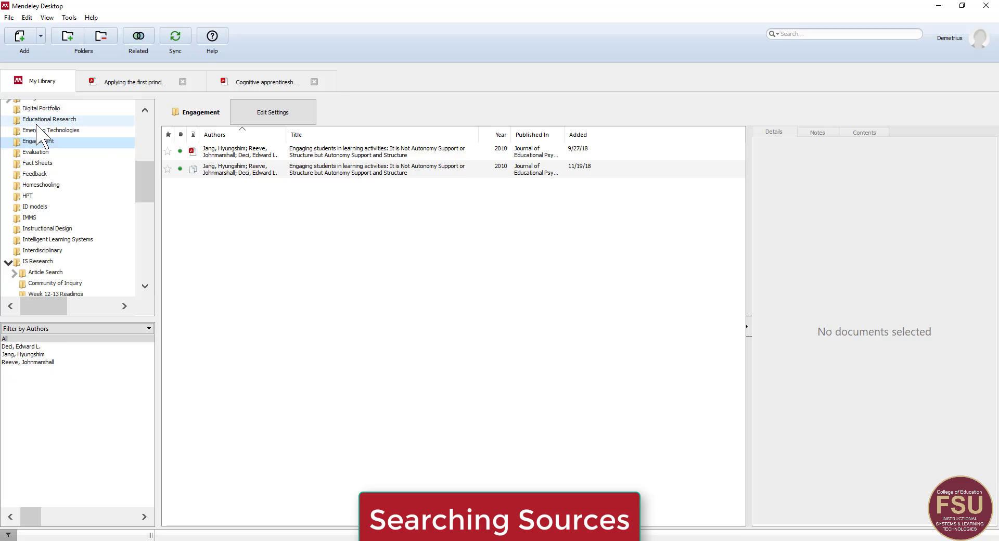
click(39, 120)
click(39, 131)
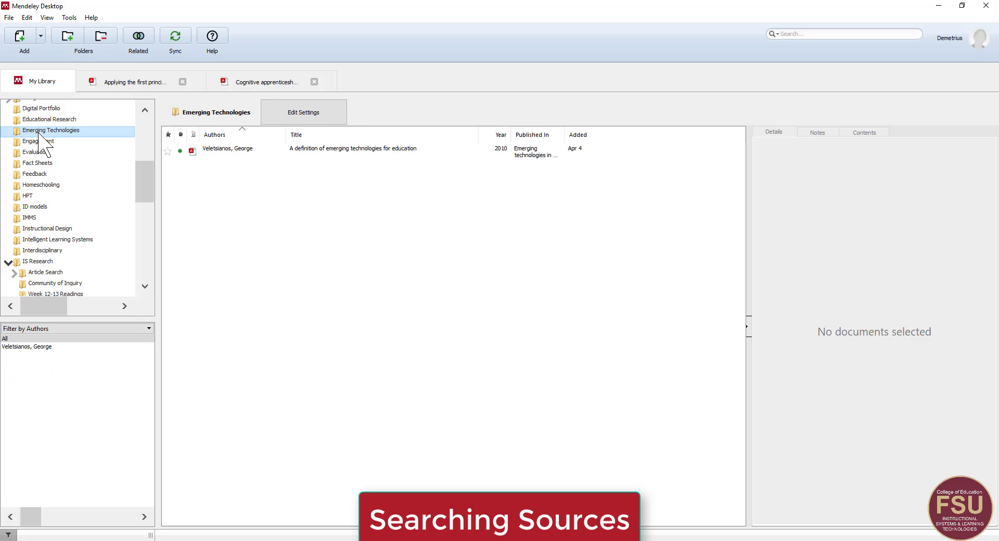
Examine the papers in the STEM Education folder, view those in the PBL folder, and return to STEM Education.
drag(142, 188, 143, 253)
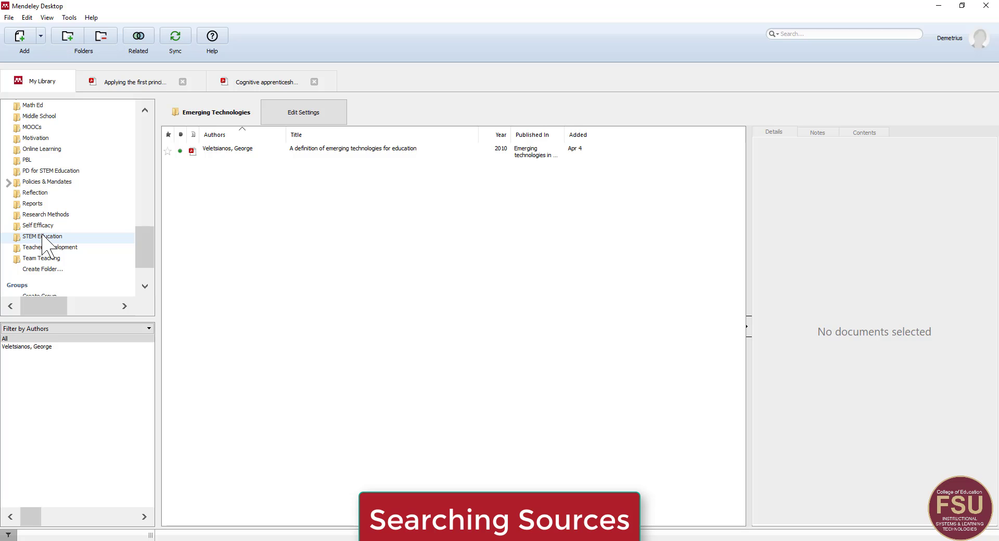
click(44, 237)
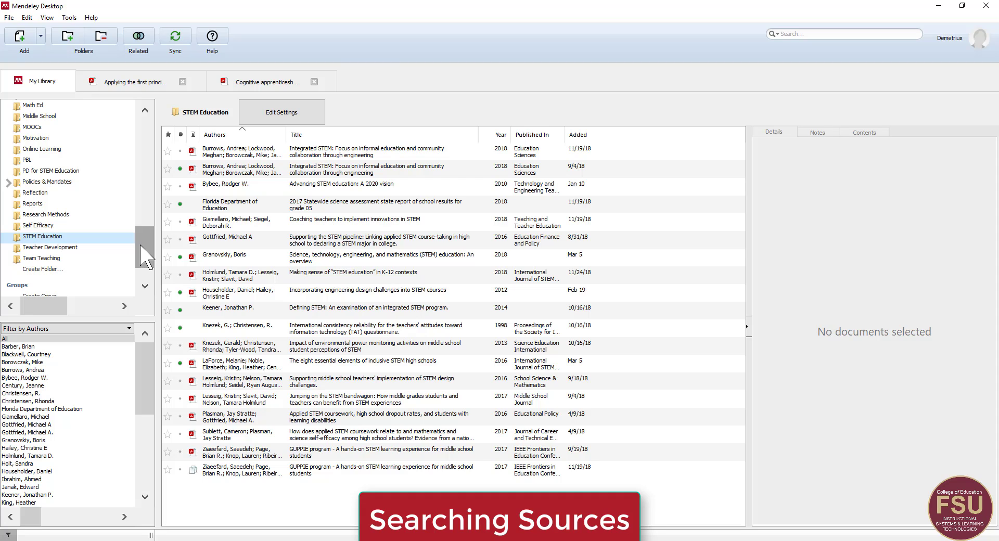
drag(147, 255, 49, 235)
click(24, 248)
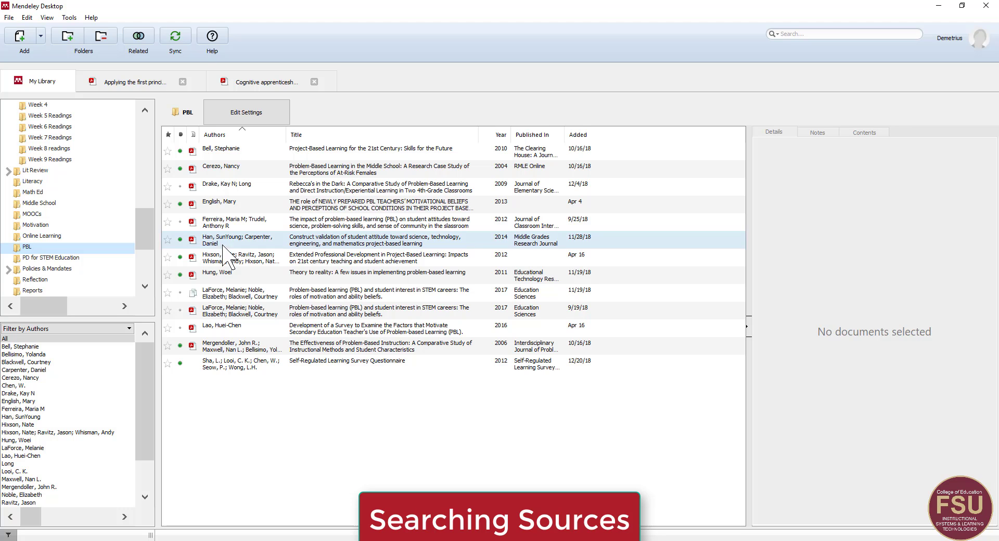
drag(145, 232, 143, 267)
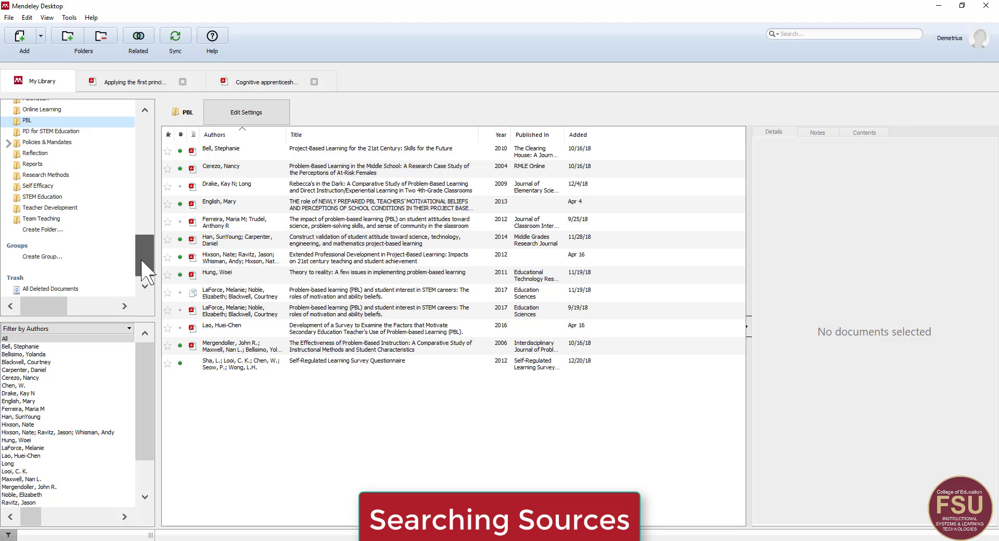
click(43, 197)
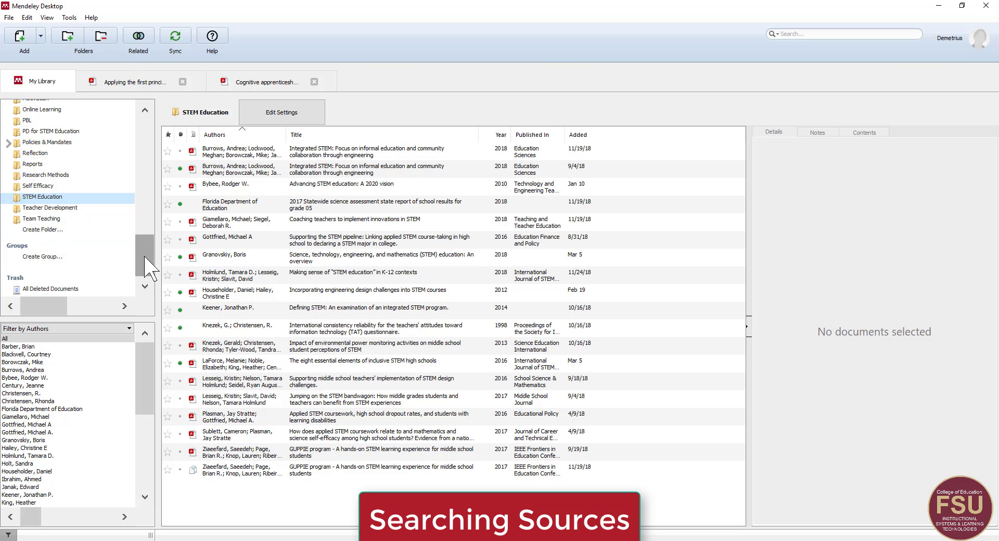
Go back to the complete list of all documents in the library.
drag(144, 257, 144, 241)
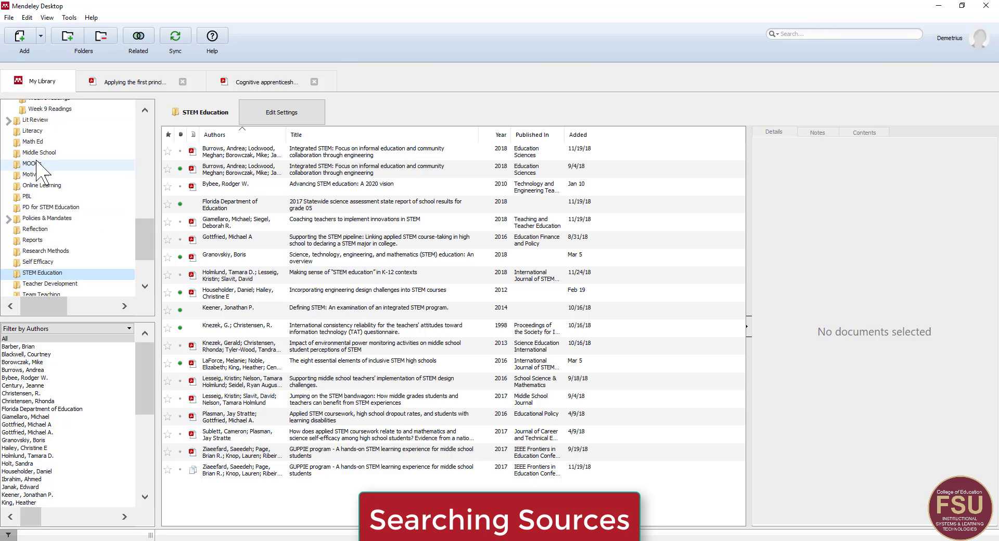
scroll(42, 164, up, 5)
scroll(41, 162, up, 5)
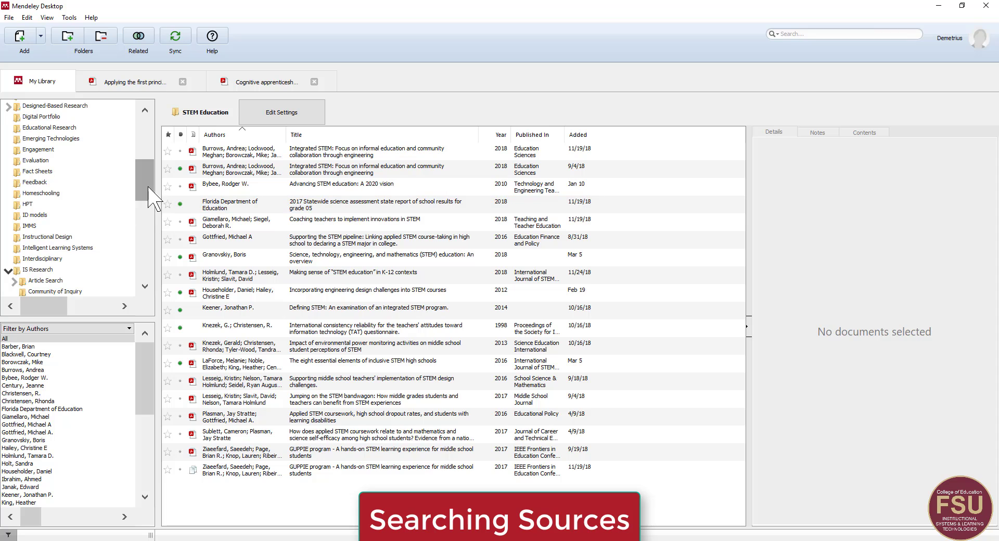
drag(147, 194, 144, 148)
click(50, 141)
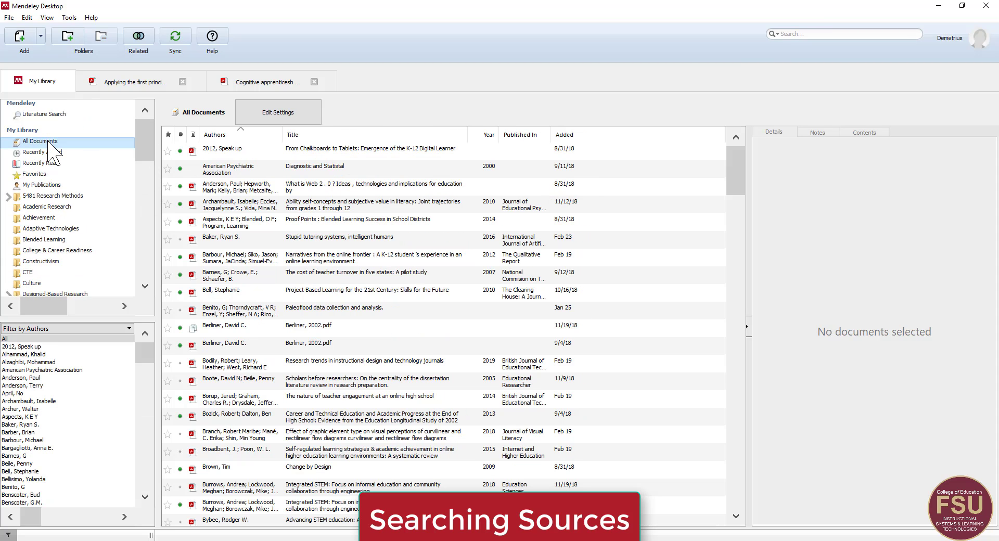
Search all documents for "stem education" and look through the matching sources.
click(798, 35)
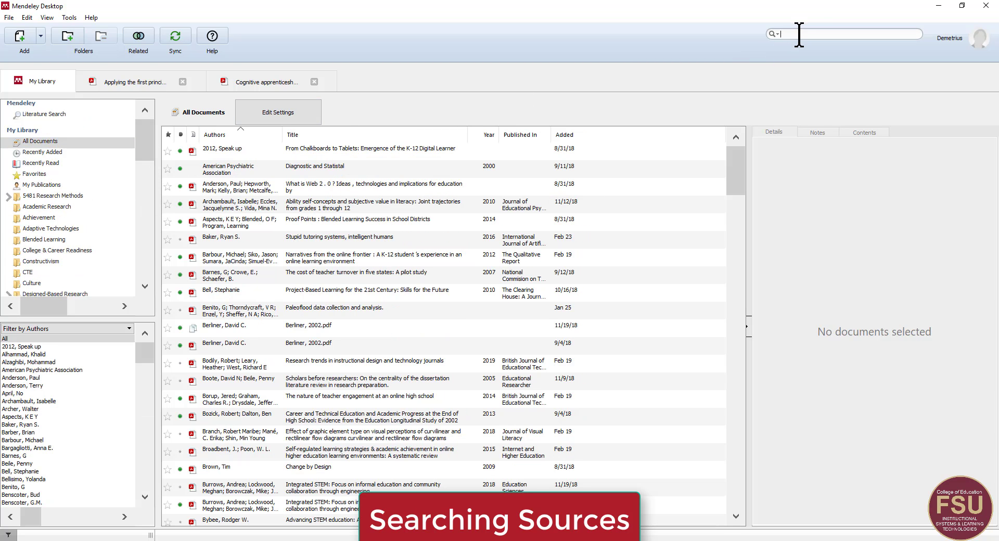
text(ste)
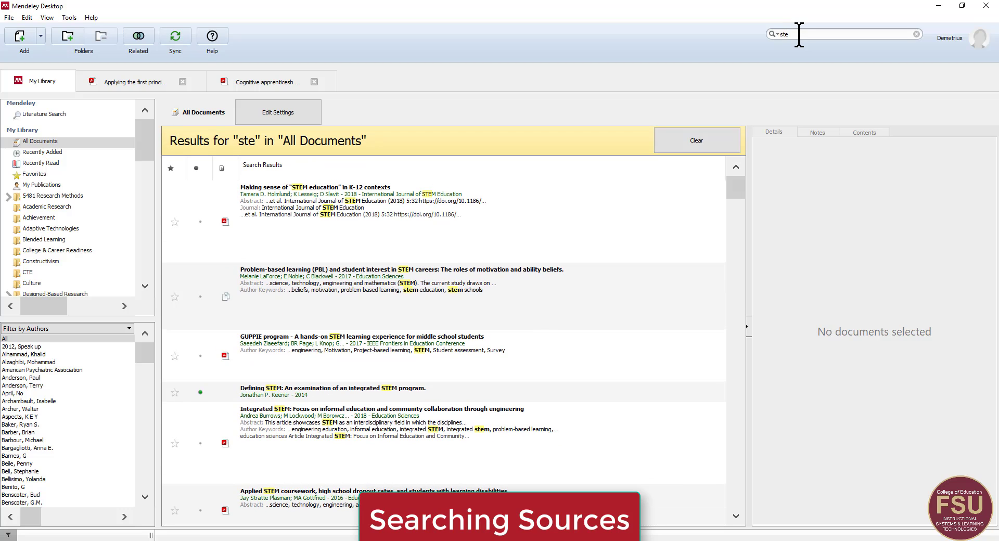
text(m education)
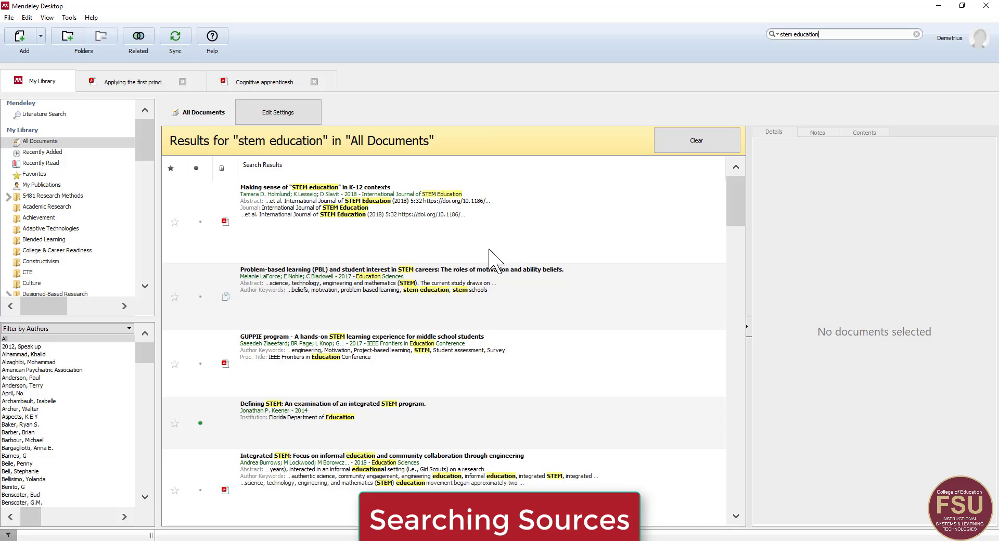
scroll(490, 271, down, 5)
scroll(357, 287, down, 3)
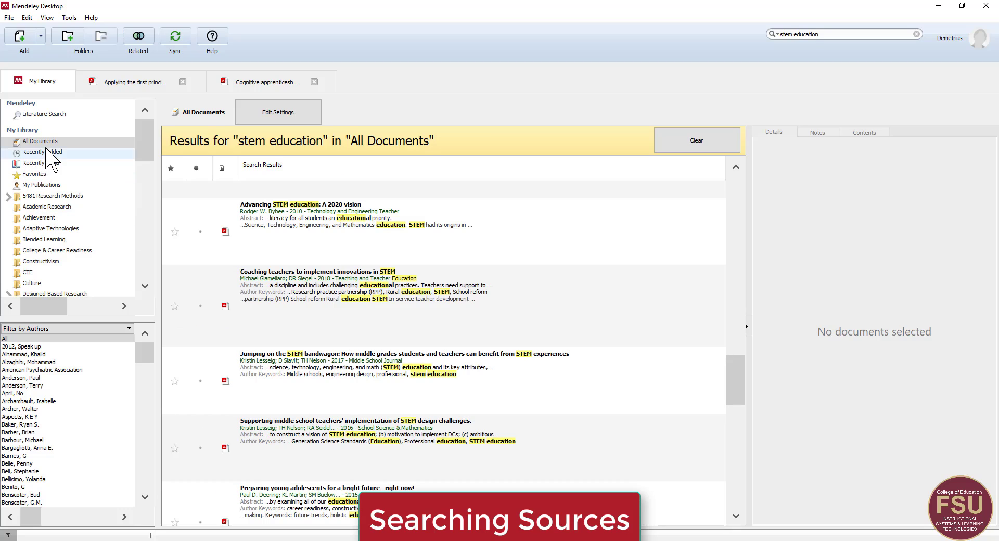
scroll(392, 252, down, 8)
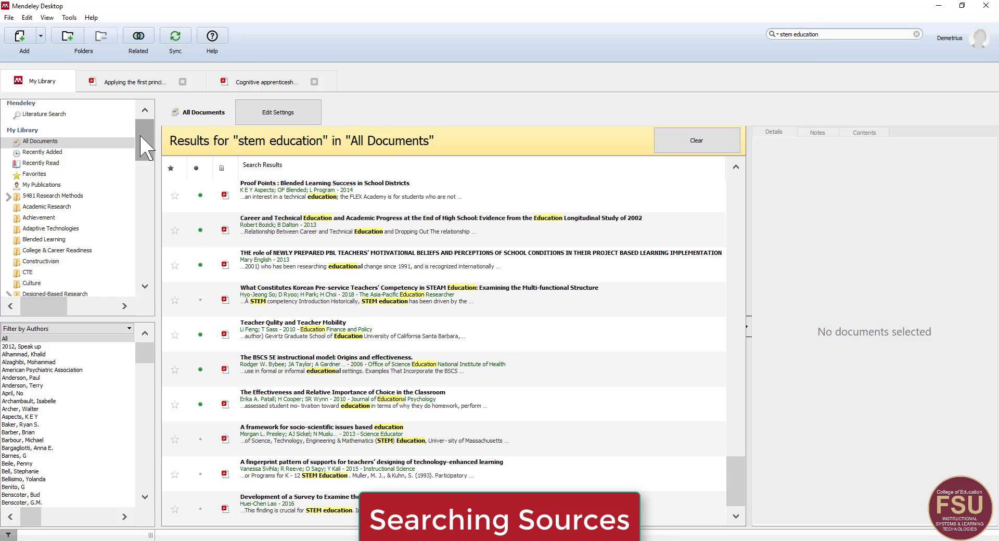
Narrow the "stem education" search to the PBL folder and review the first result's abstract and author keywords.
drag(144, 141, 147, 233)
click(31, 263)
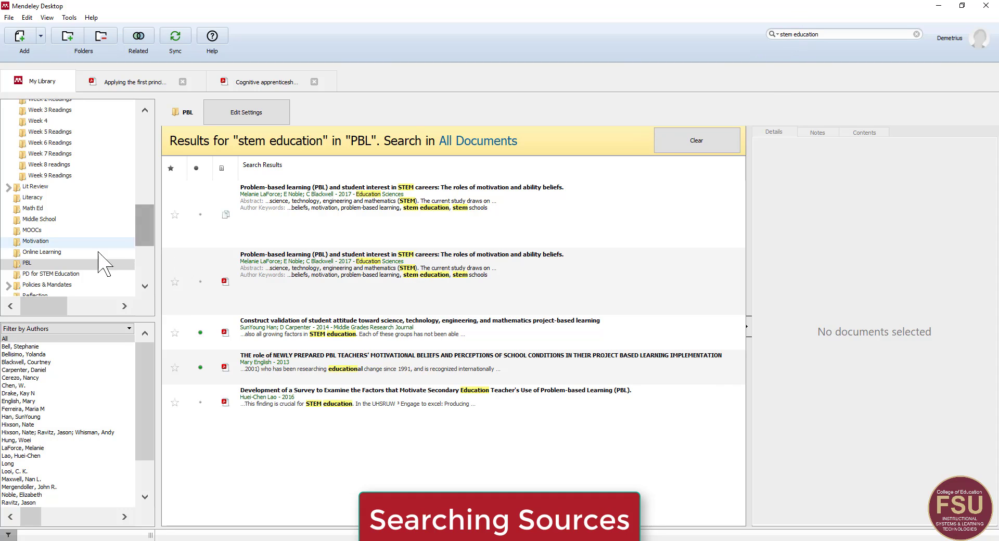
click(318, 202)
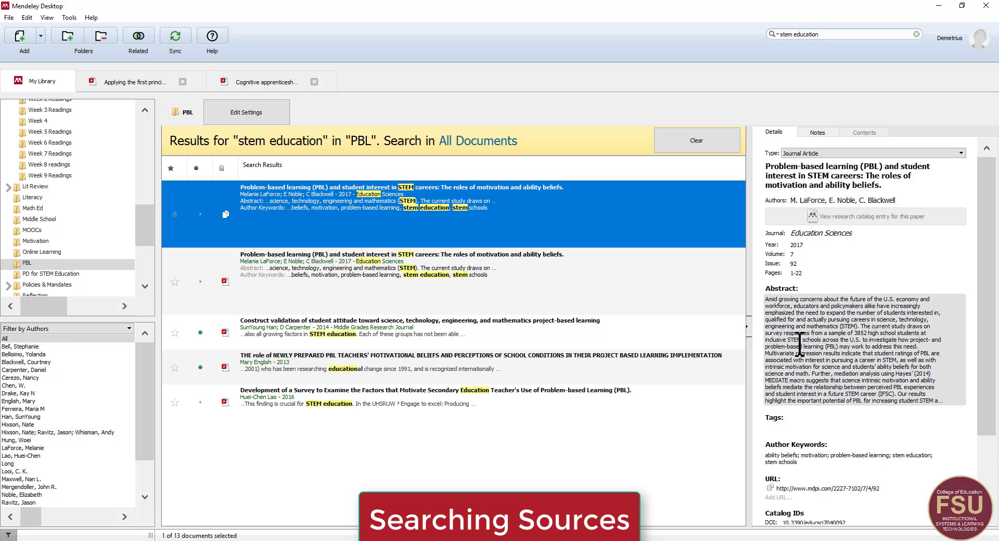
scroll(812, 364, down, 2)
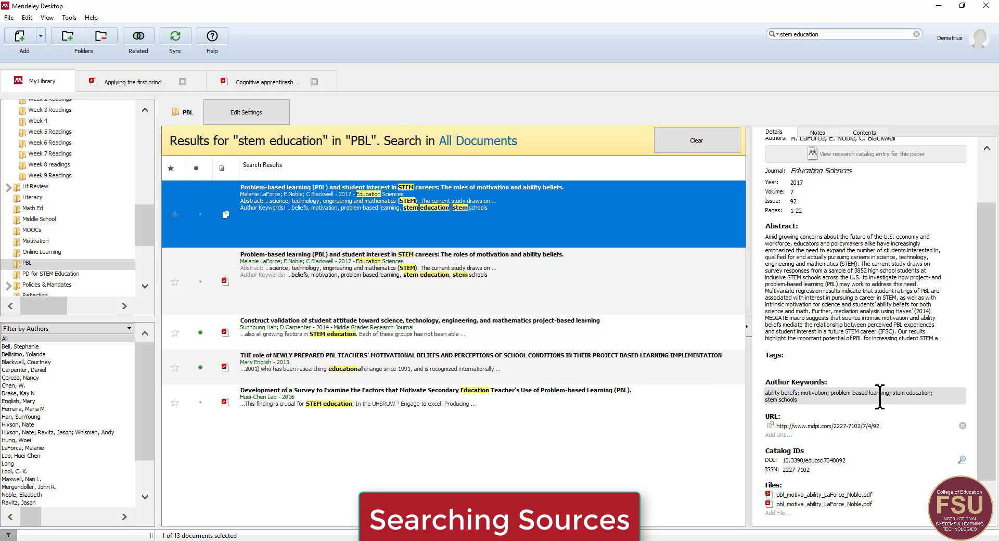
click(921, 392)
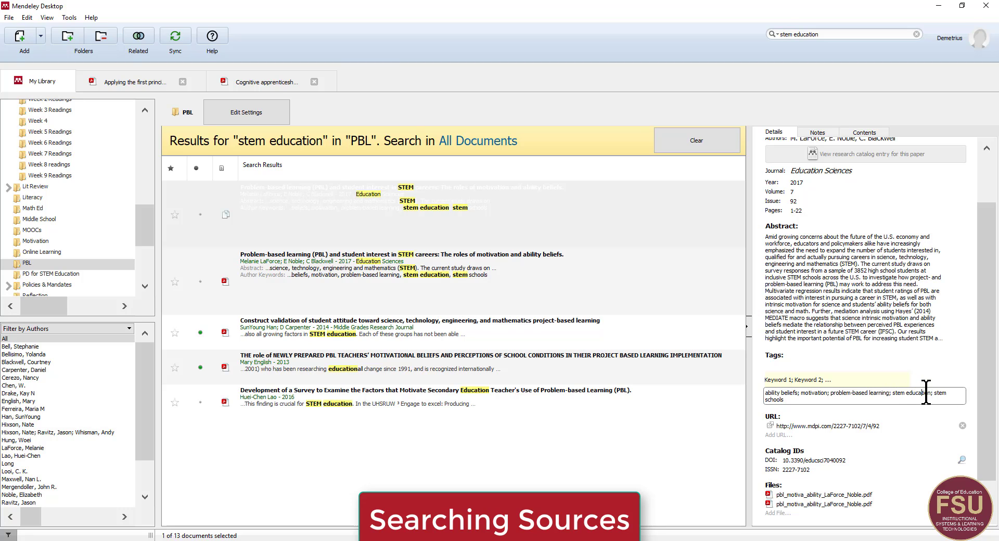
Filter the PBL search results by author keywords and look through the available keywords.
click(129, 329)
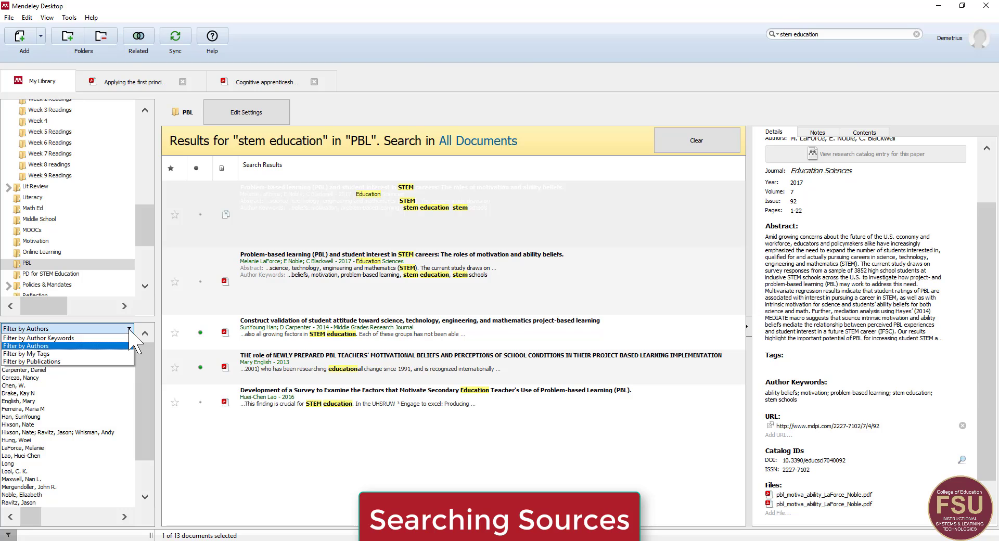
click(95, 339)
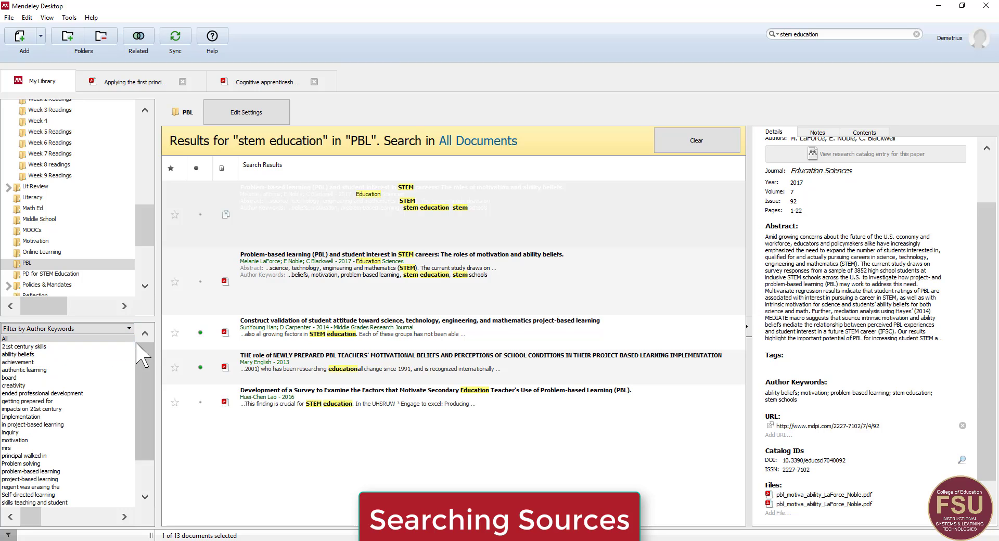
scroll(23, 437, down, 2)
scroll(24, 437, up, 2)
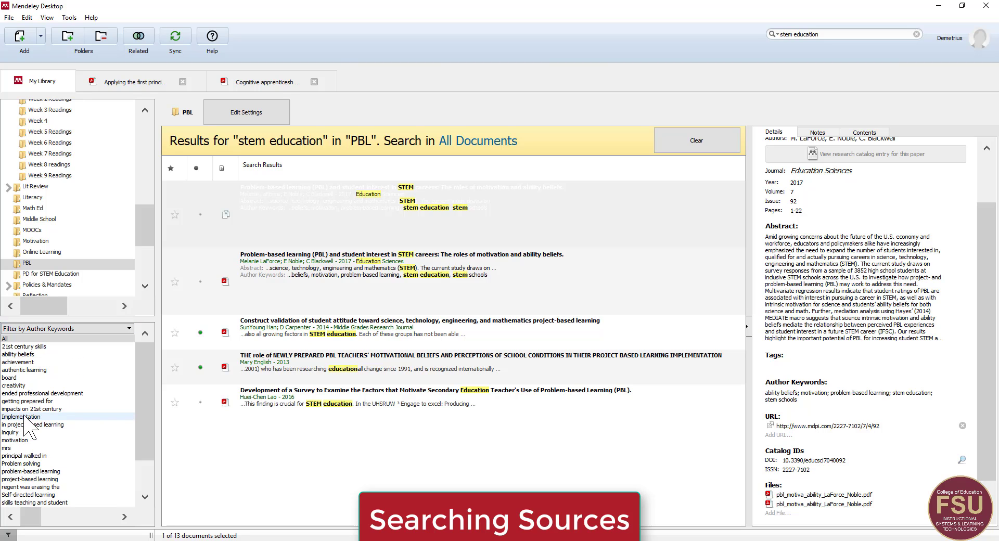
scroll(23, 417, down, 2)
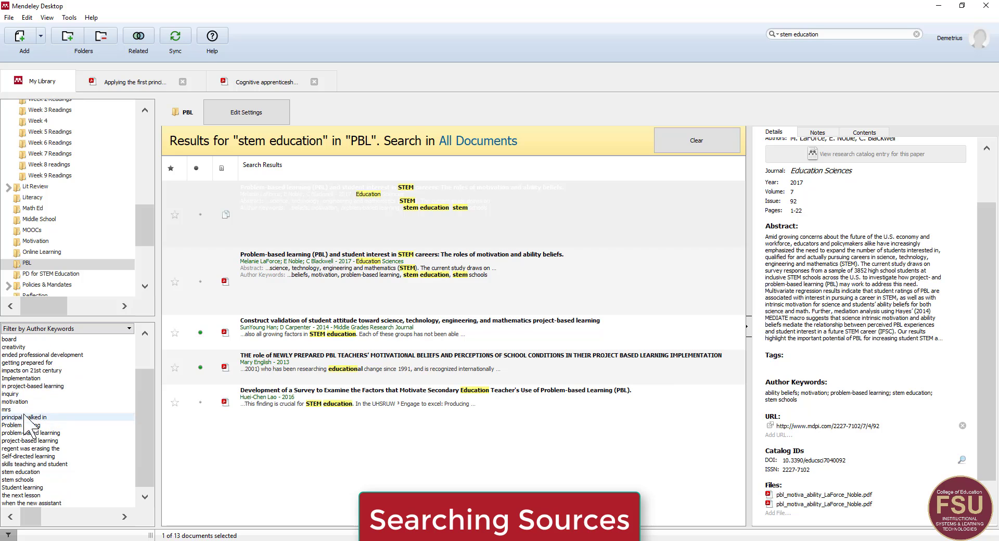
scroll(31, 395, up, 2)
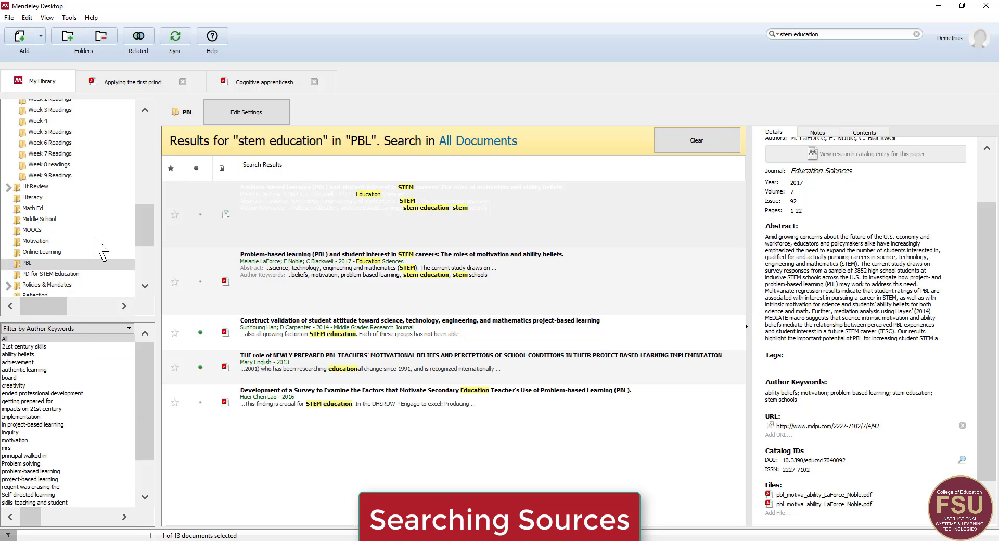
Go back to all documents in the library and look through their full list of author keywords.
scroll(97, 172, up, 10)
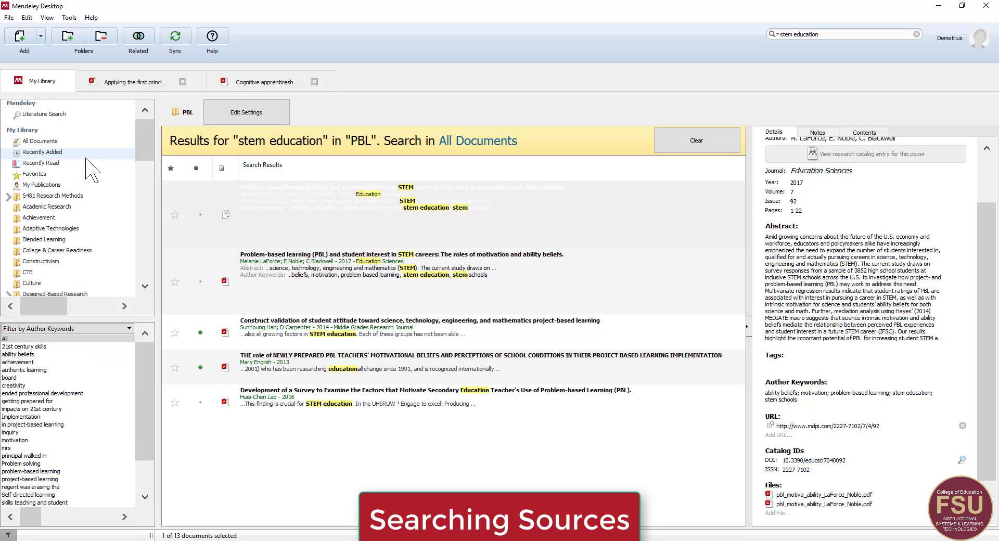
click(46, 142)
scroll(31, 398, down, 5)
scroll(31, 394, down, 12)
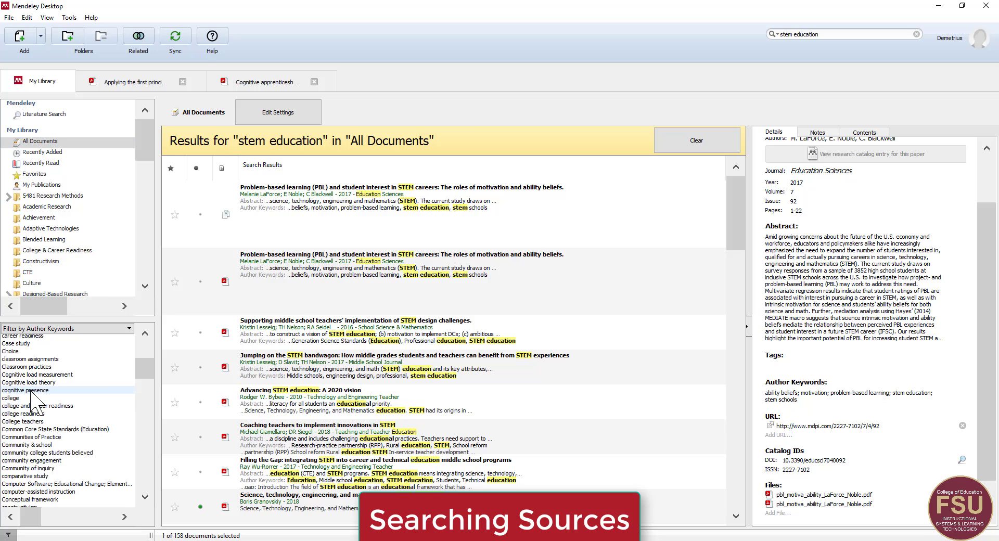
scroll(31, 396, down, 15)
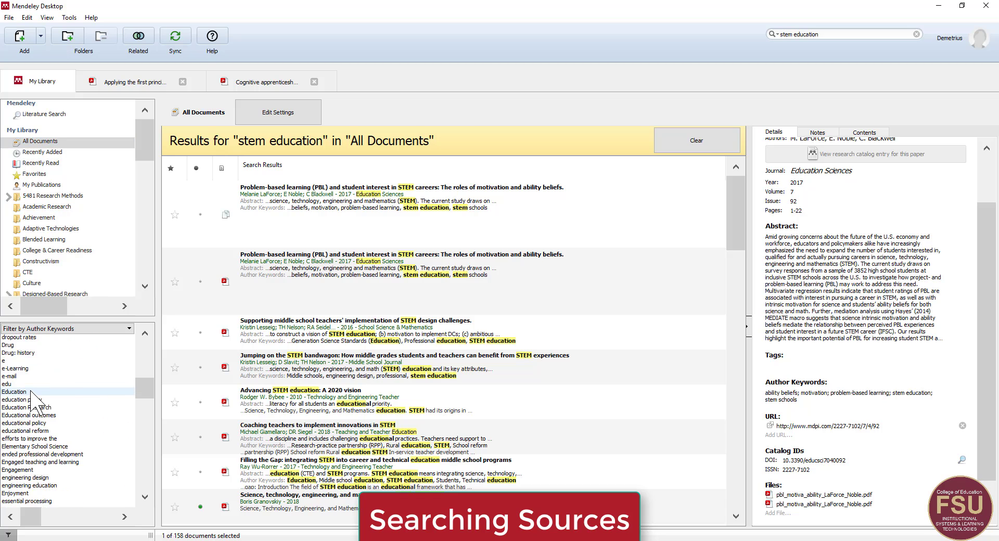
scroll(32, 391, down, 8)
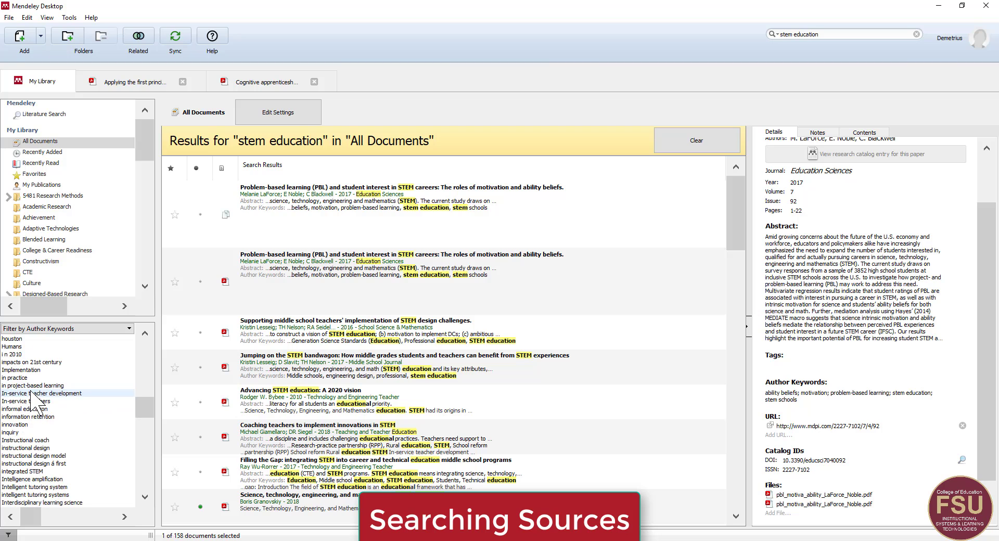
scroll(31, 394, down, 6)
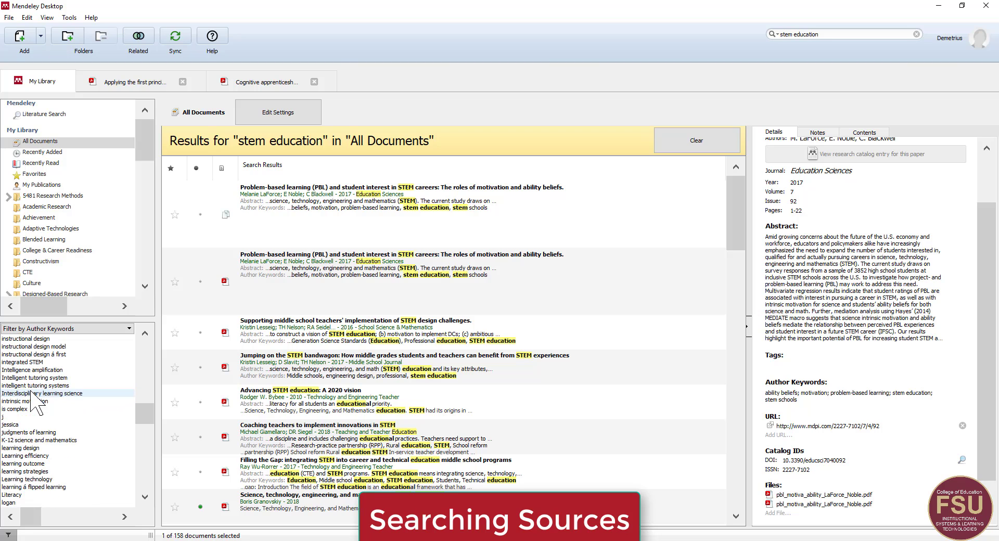
scroll(30, 391, down, 15)
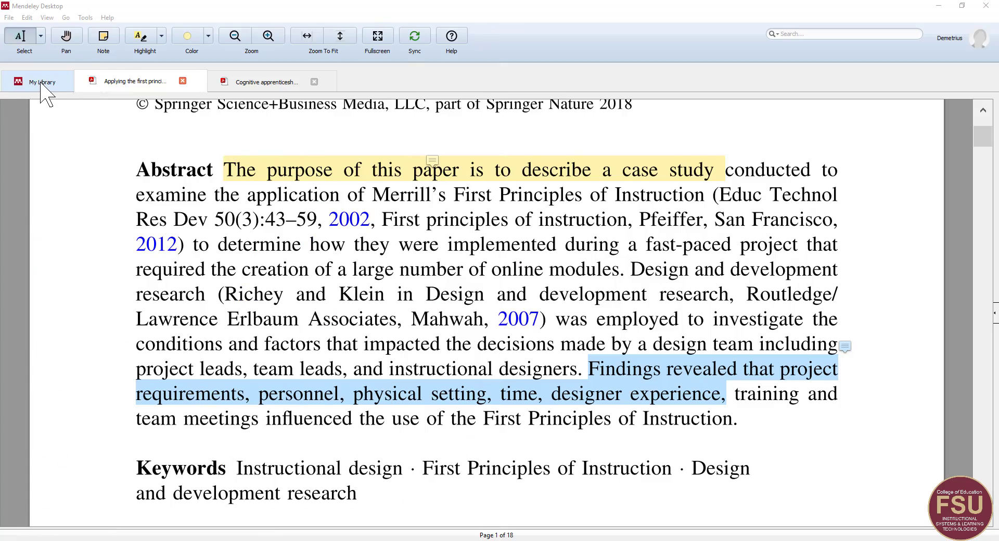
click(43, 83)
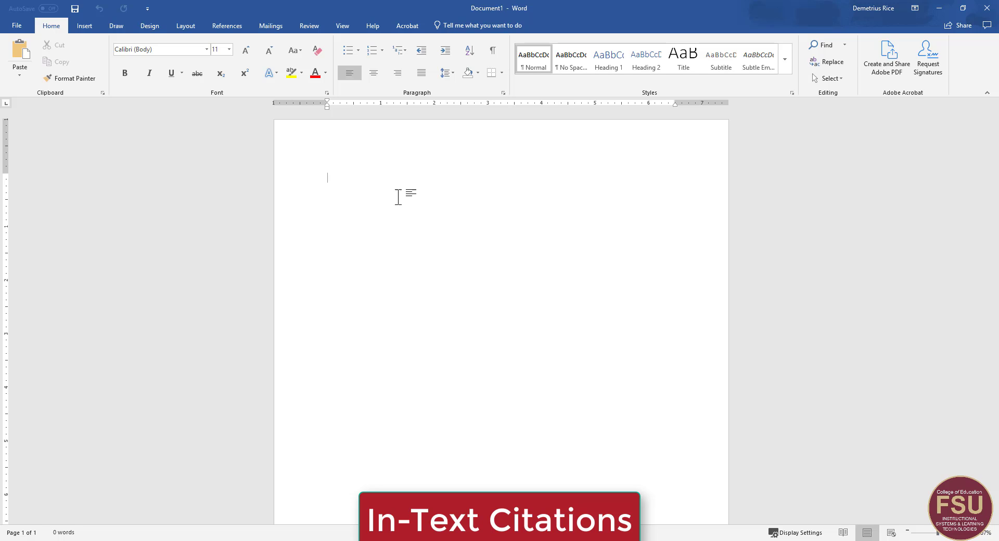
In the blank Word document, write "Teachers in the K-12 environment have an interest in STEM education".
click(225, 28)
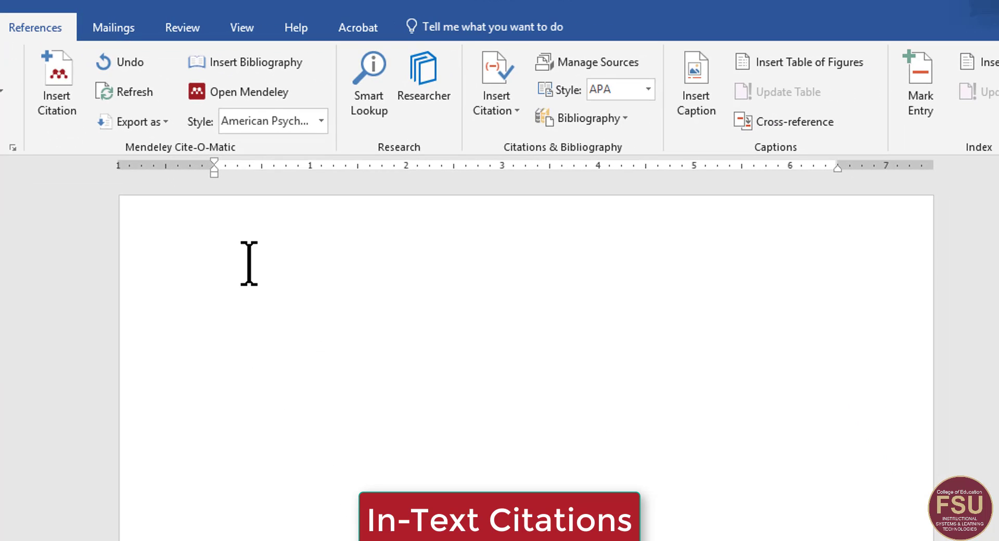
click(245, 302)
text(Teac)
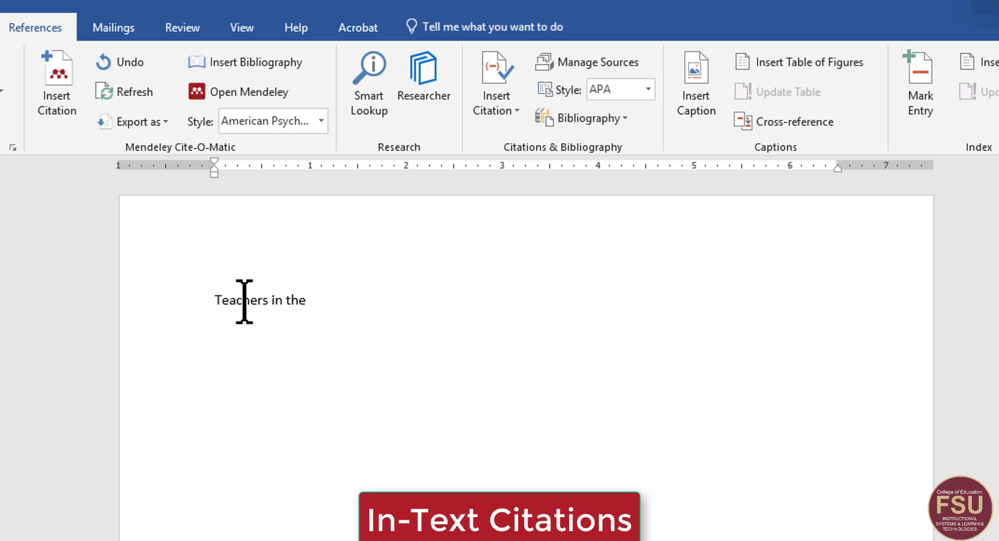
text(hers in the K-12 )
text(enviroenmtn)
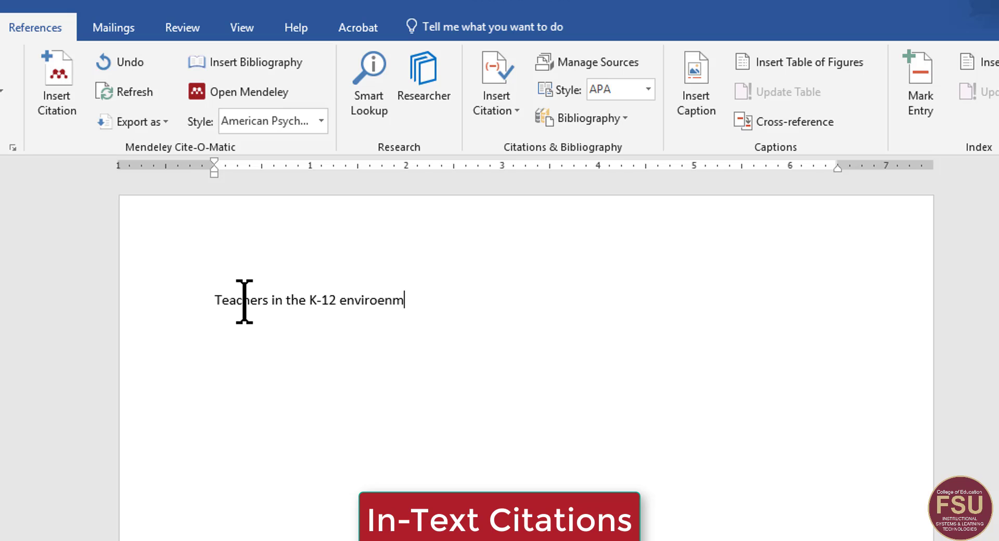
key(BackSpace)
key(BackSpace)
key(BackSpace)
key(BackSpace)
key(BackSpace)
text(nment have )
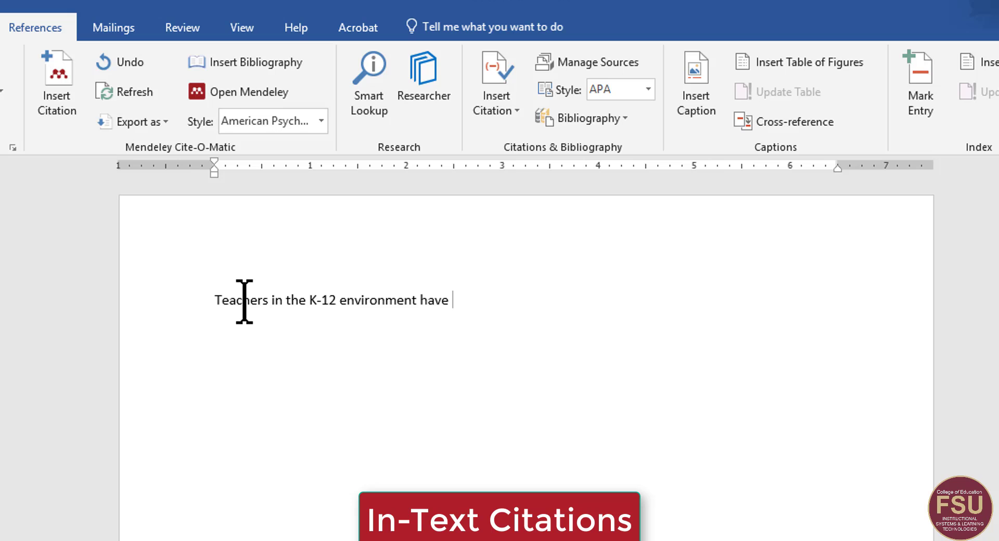
text(an interest)
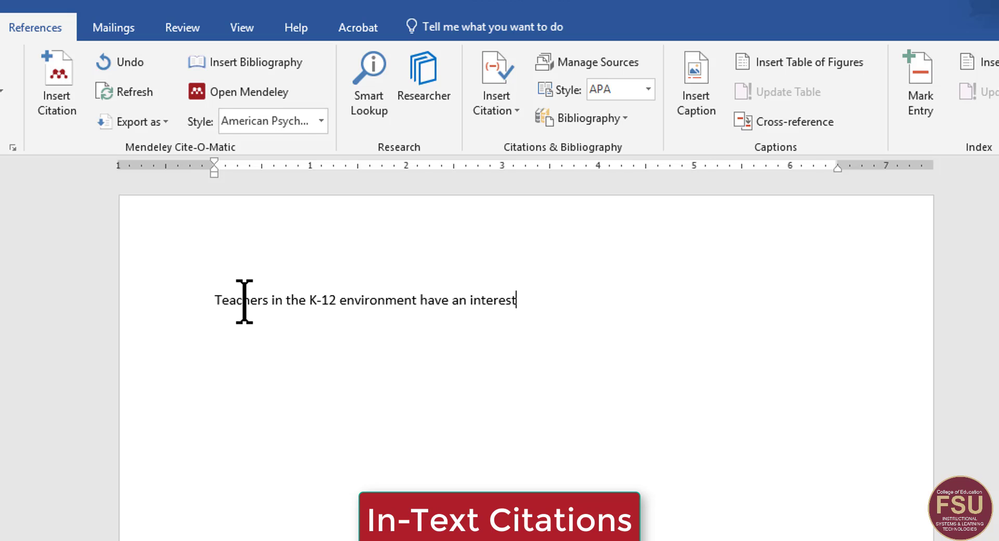
text( in STEM education)
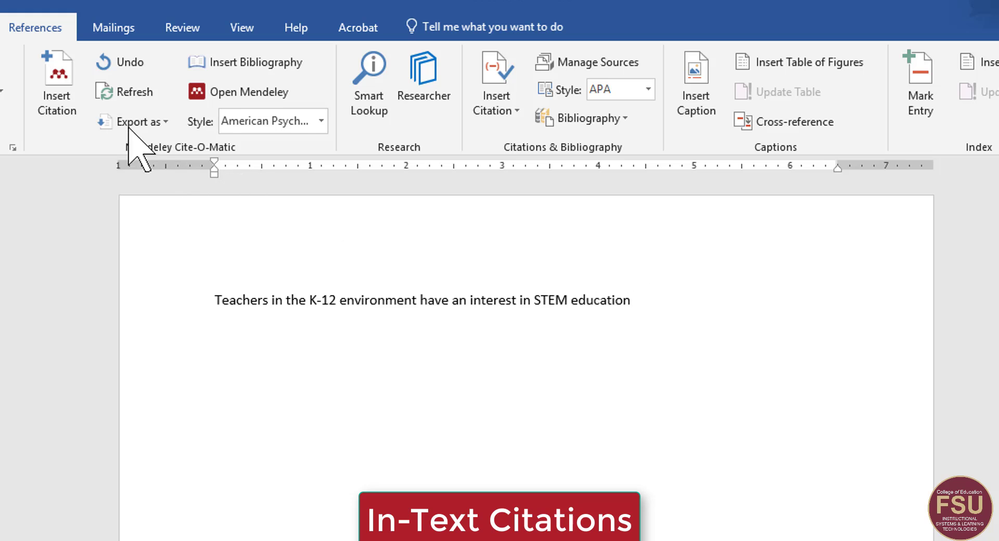
Start a Mendeley citation at the end of the sentence and browse the open papers and library for a source.
click(65, 83)
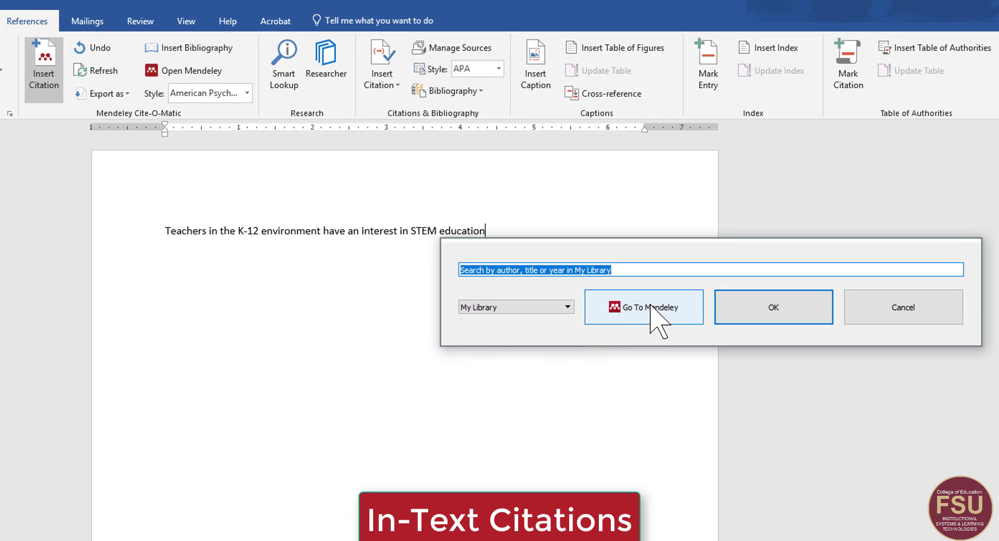
click(651, 307)
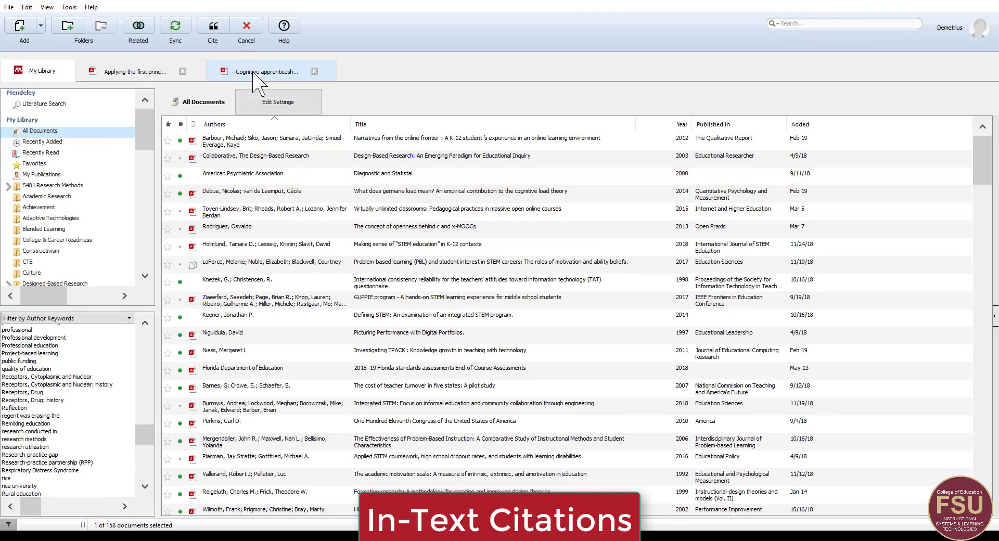
click(136, 73)
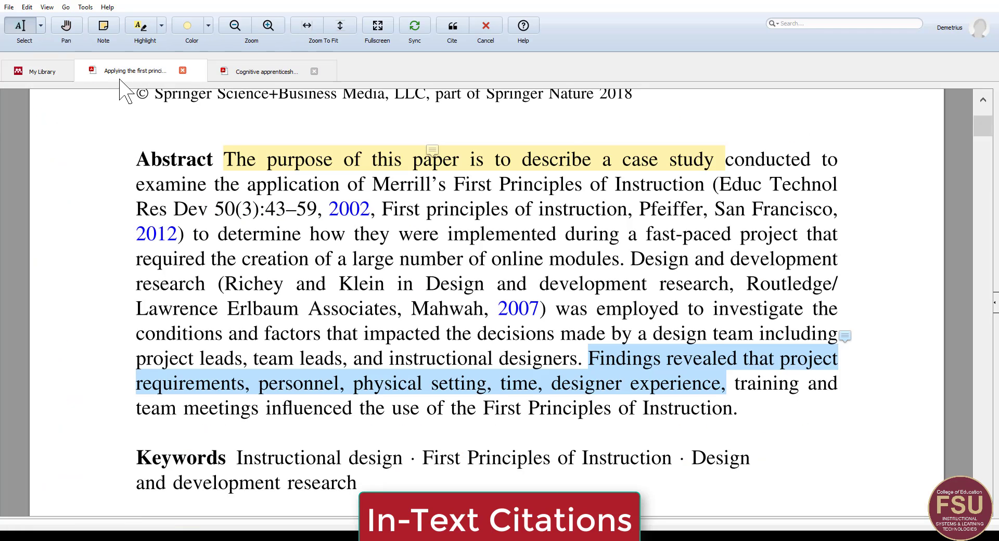
click(265, 72)
scroll(377, 187, down, 3)
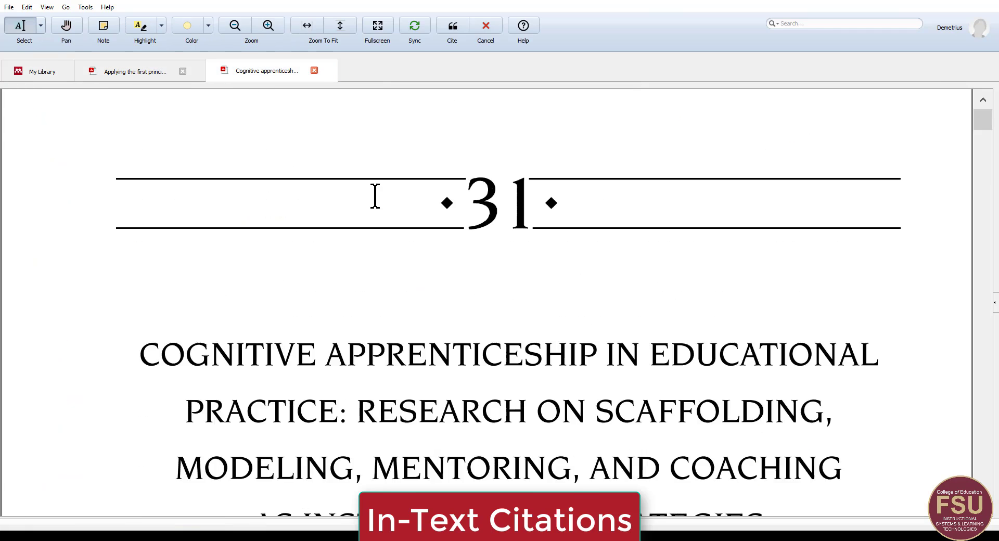
scroll(375, 196, up, 1)
click(42, 73)
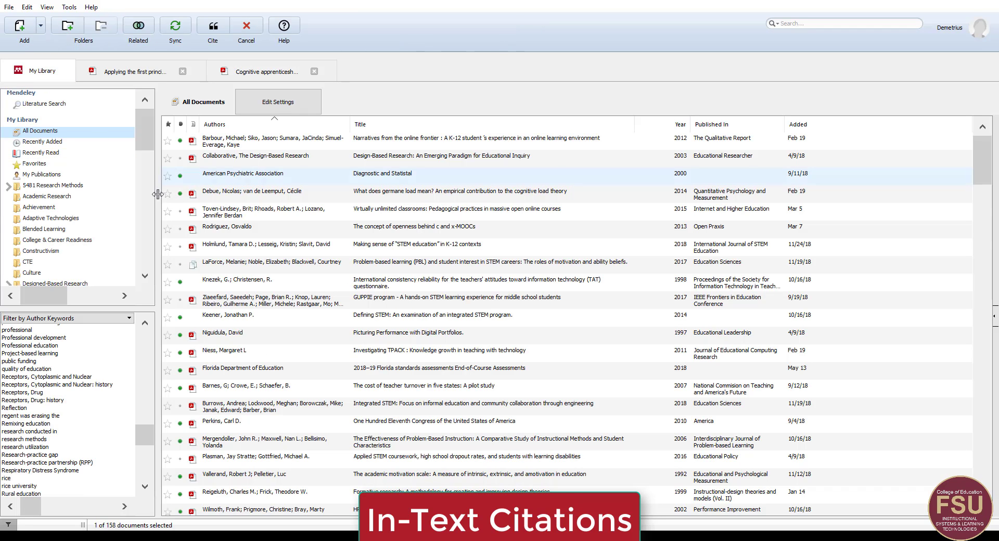
scroll(40, 218, down, 3)
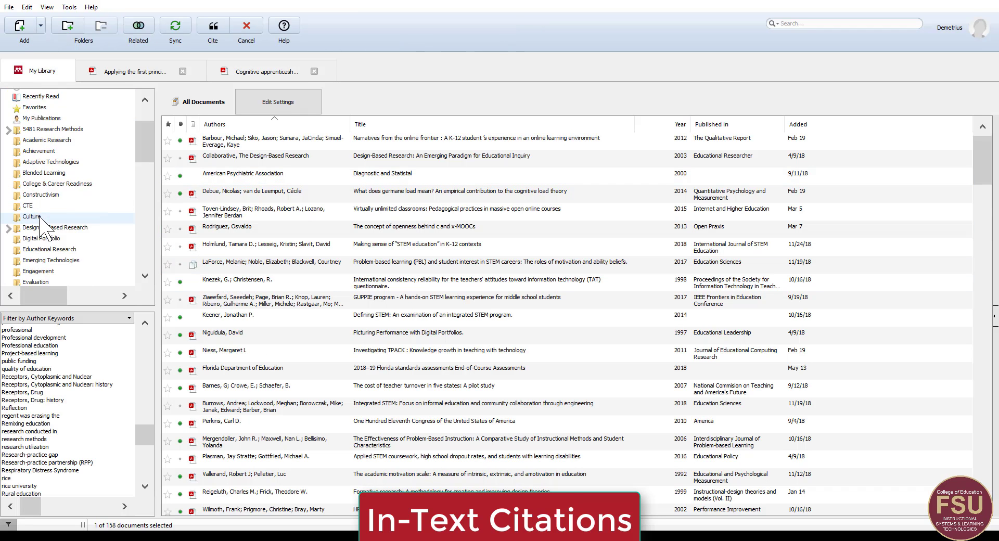
scroll(40, 223, up, 3)
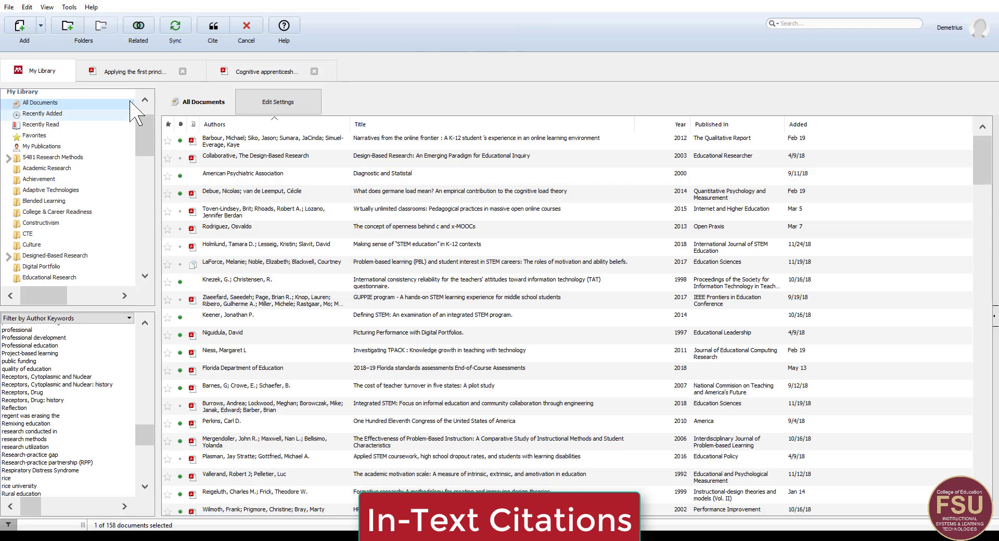
Cite the open paper on Merrill's First Principles of Instruction at the end of the Word sentence.
click(134, 72)
scroll(276, 156, up, 5)
scroll(279, 130, down, 2)
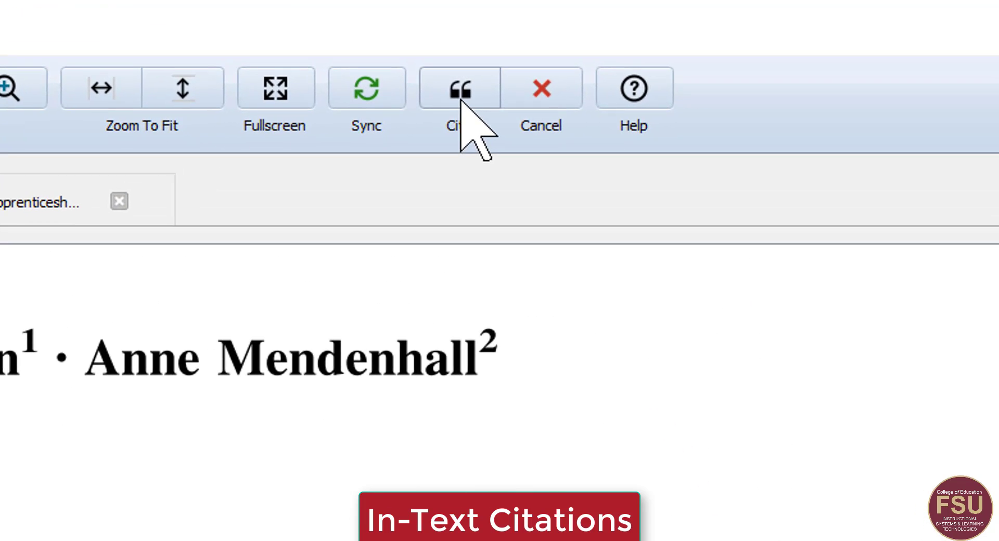
click(467, 98)
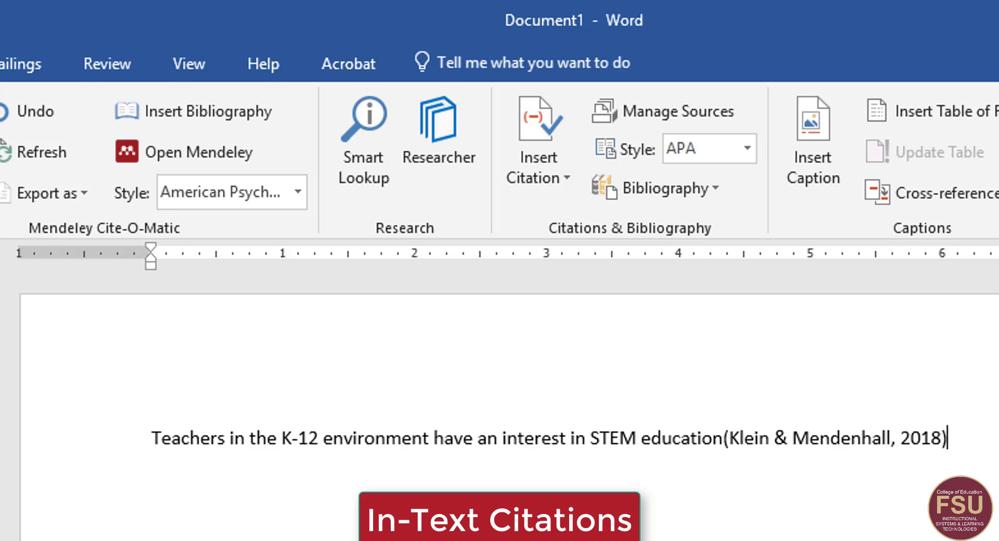
Switch to Mendeley Desktop and check the cited paper's details, including authors, journal and year.
key(alt+Tab)
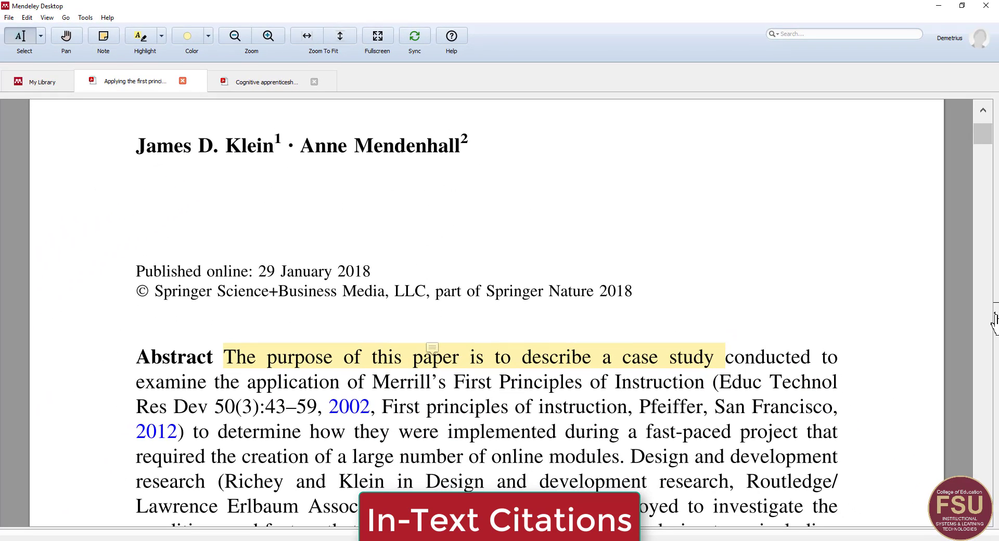
click(994, 318)
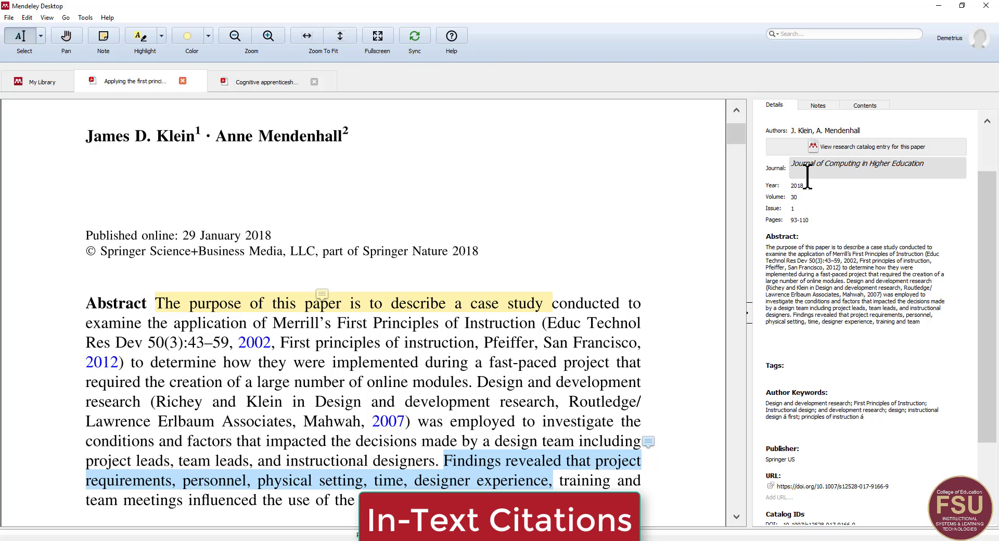
scroll(831, 166, up, 1)
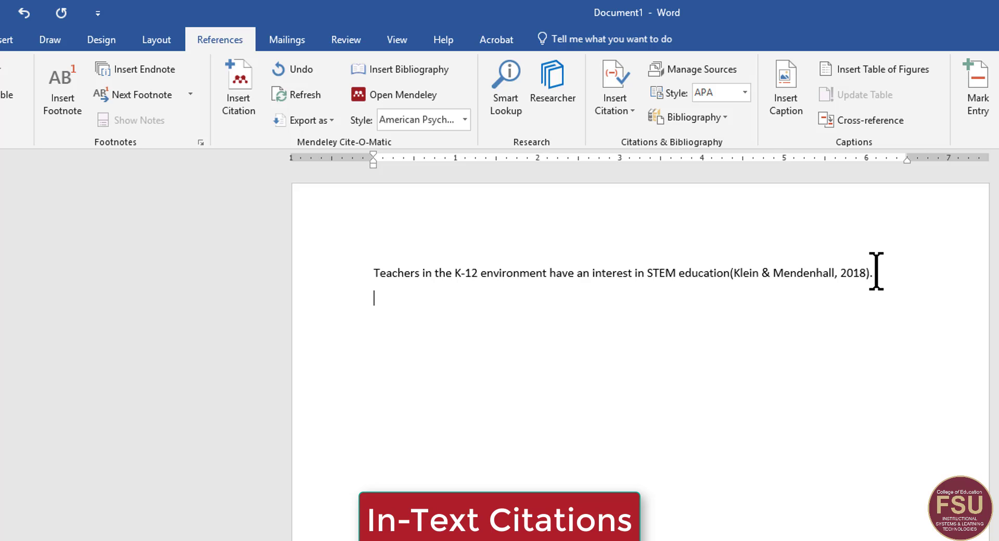
Start the second line of the Word document with "According", the cited paper's first author and "et al.".
text(ng )
text(din)
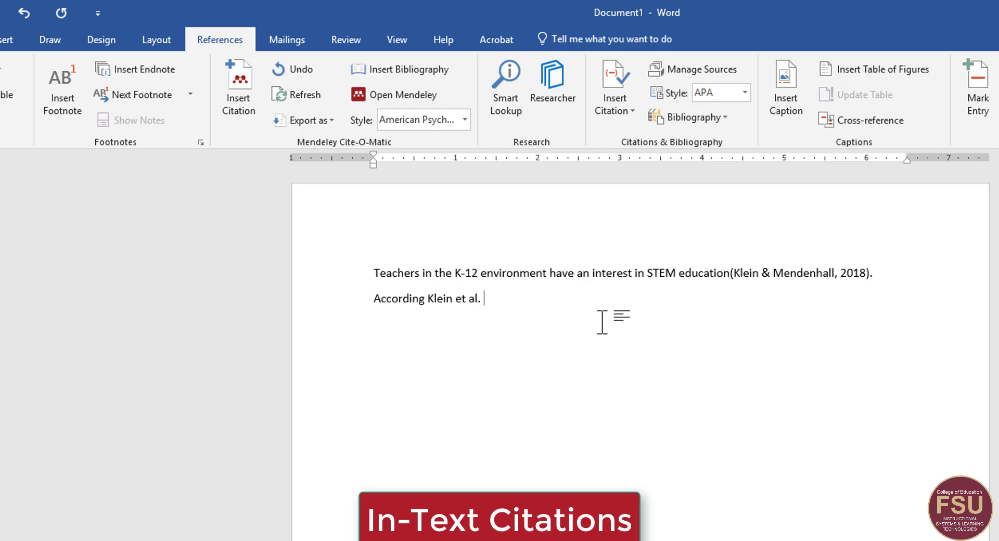
click(234, 96)
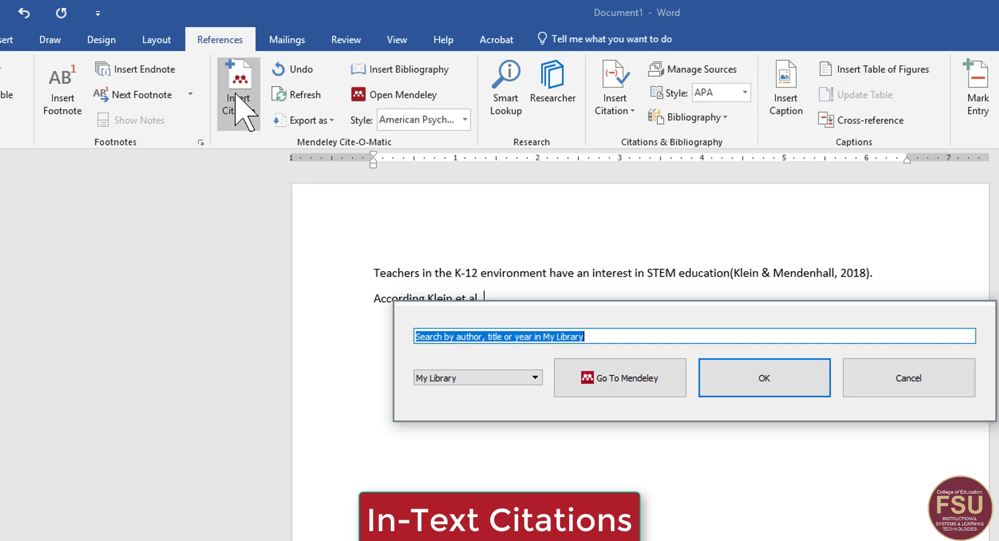
click(629, 385)
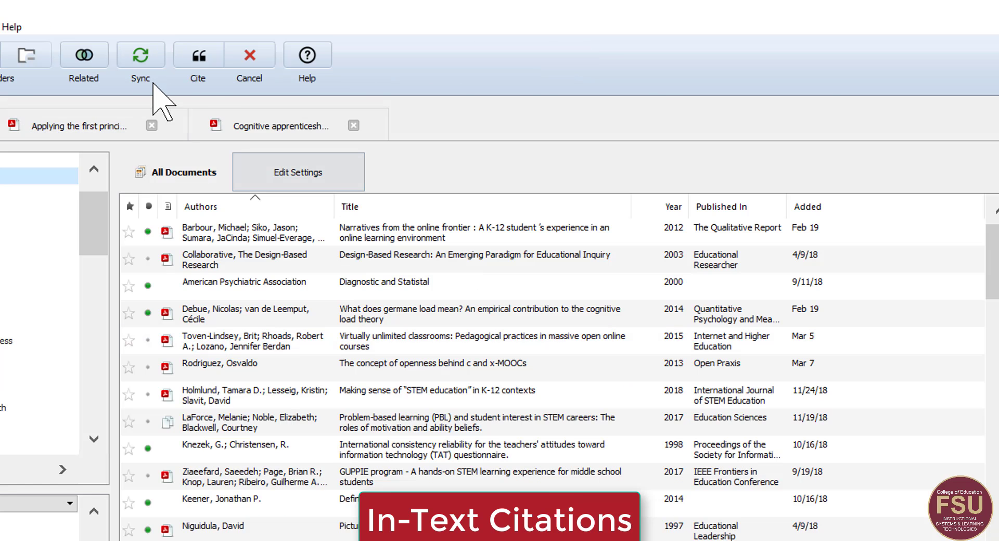
click(205, 69)
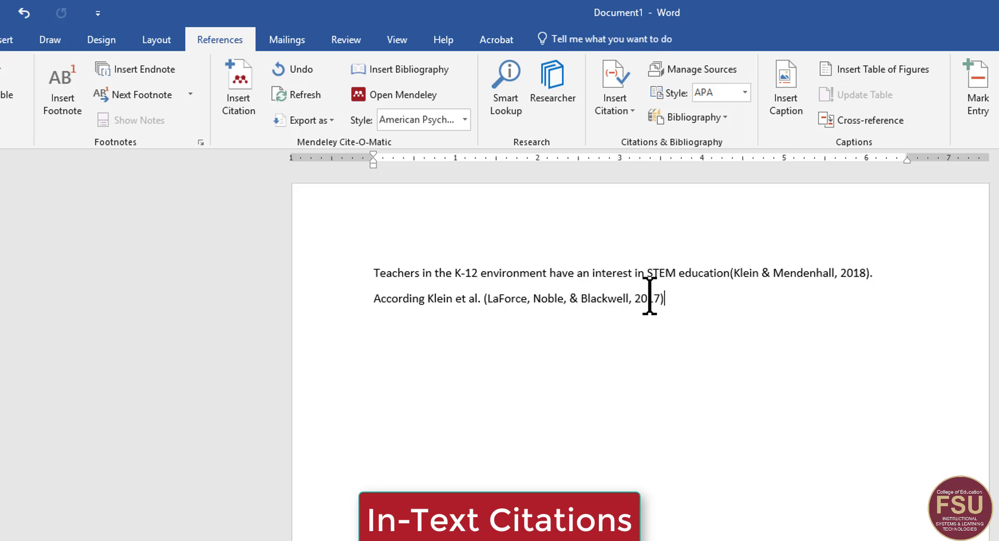
drag(645, 297, 516, 298)
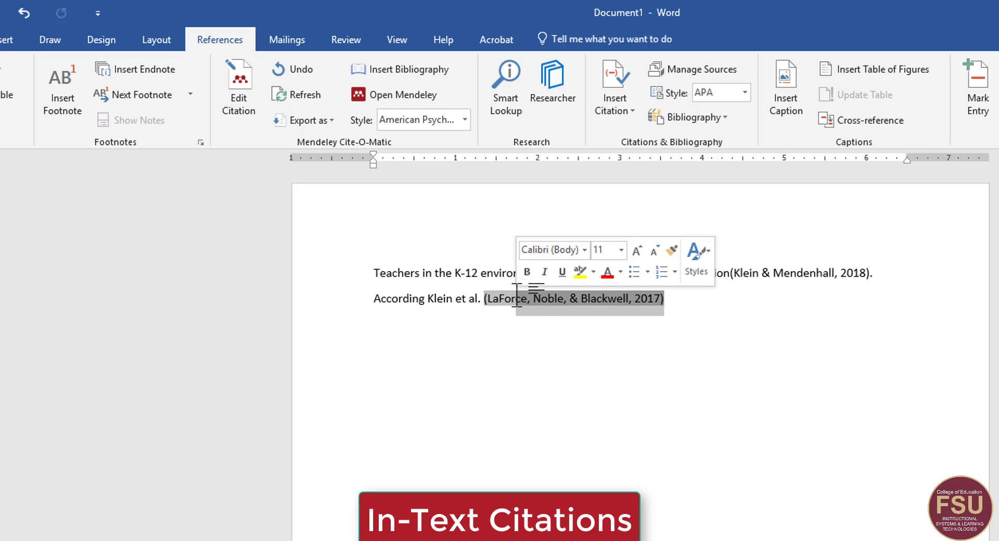
key(Delete)
click(576, 428)
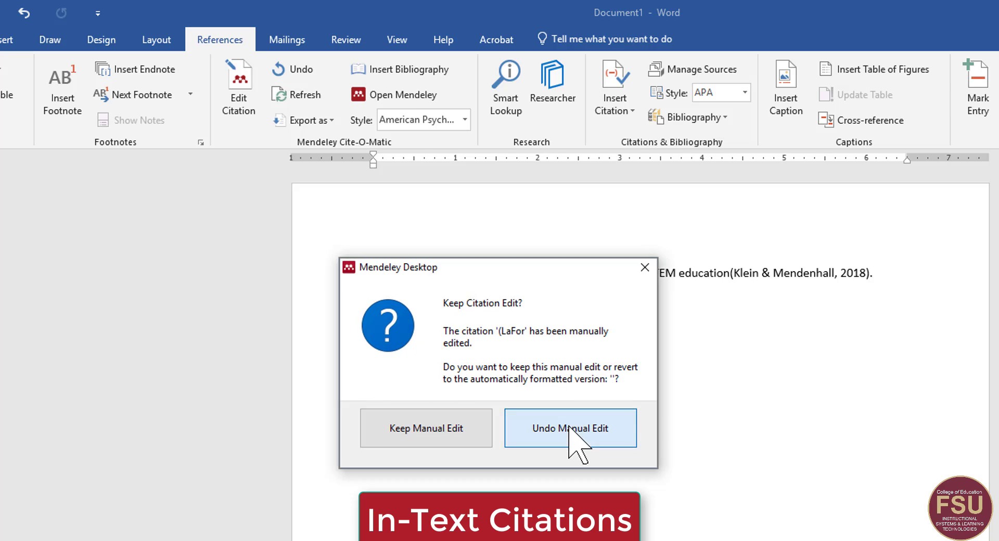
drag(667, 299, 511, 298)
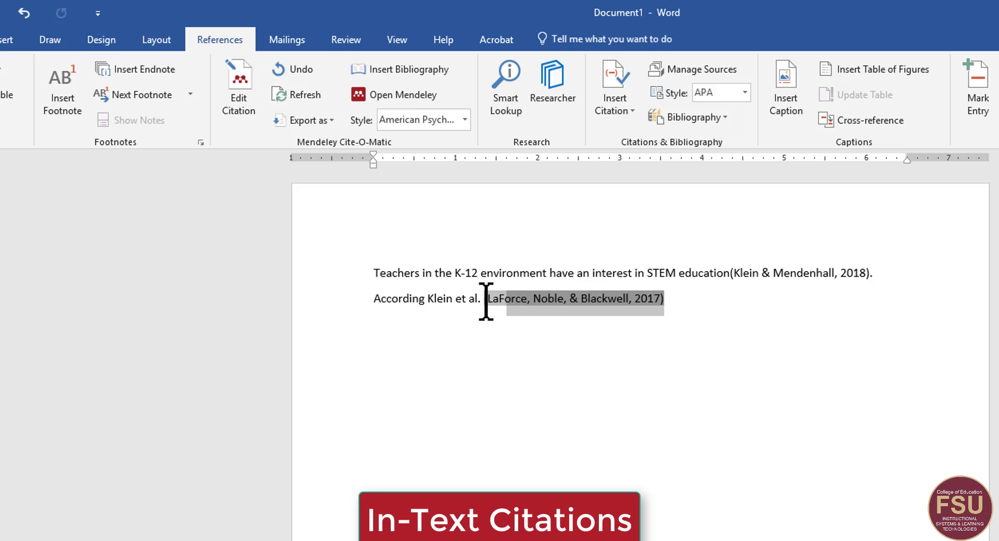
key(Delete)
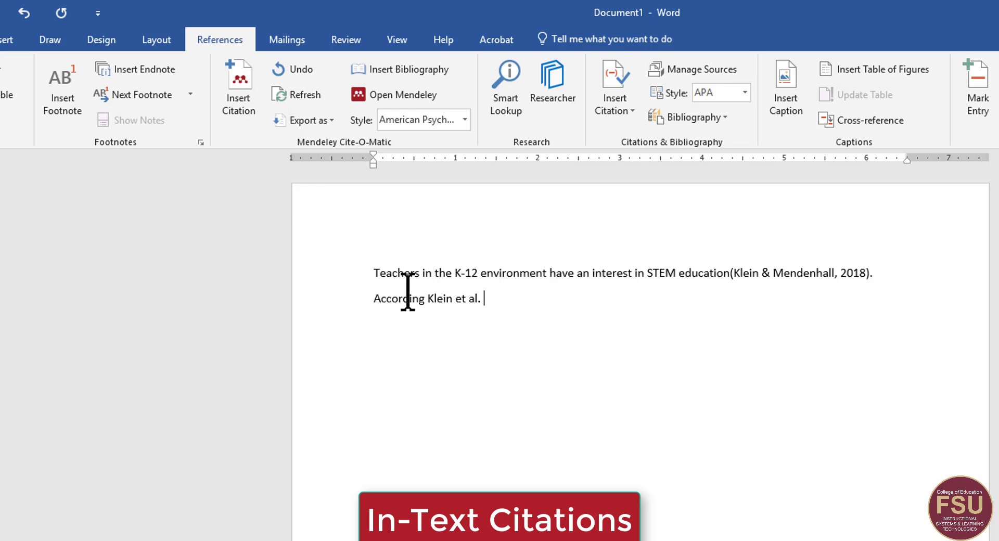
Insert a Mendeley citation at the end of the second line, citing the open paper on applying the first principles of instruction.
click(237, 112)
click(604, 388)
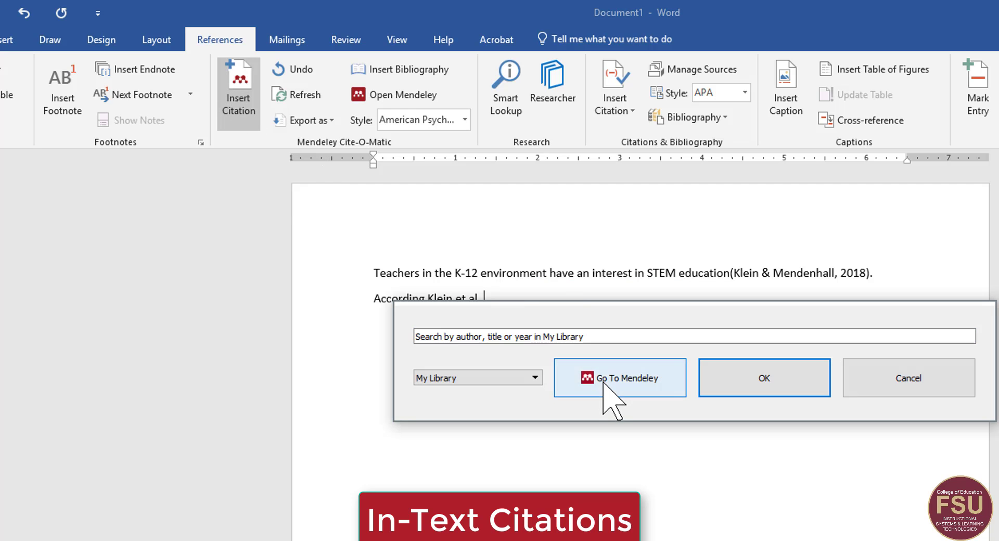
click(117, 128)
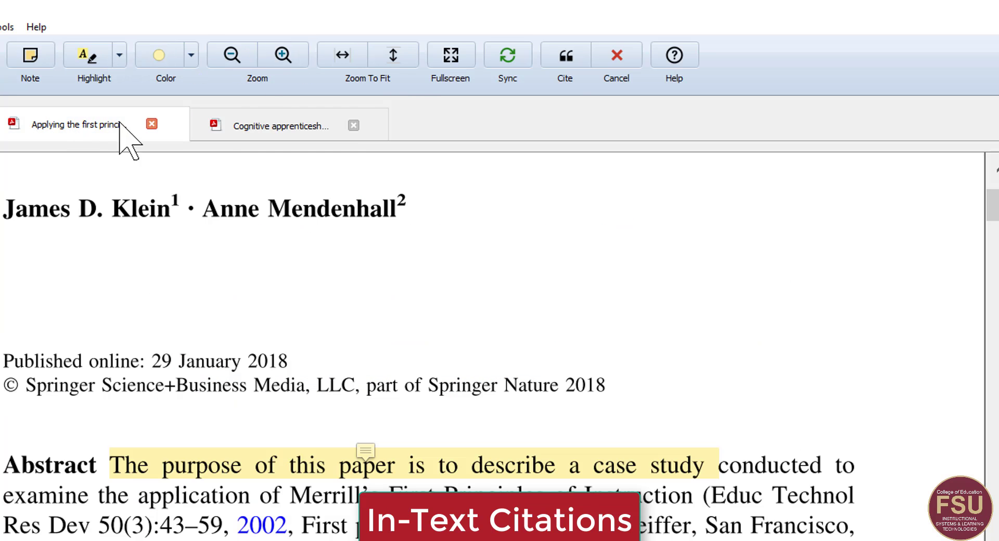
click(567, 61)
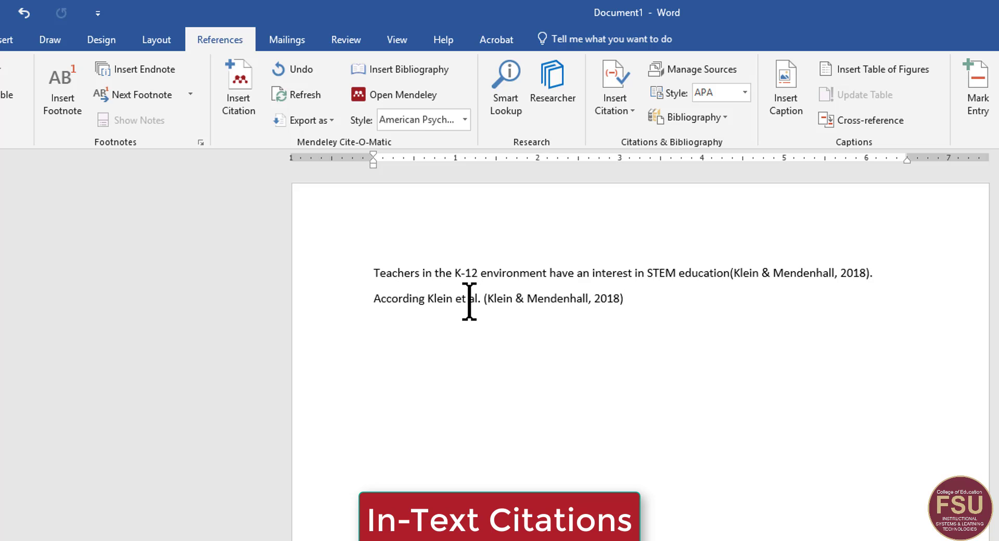
Reduce the second line's citation to (2018), keep it as a manual edit and end the line with a period.
click(593, 299)
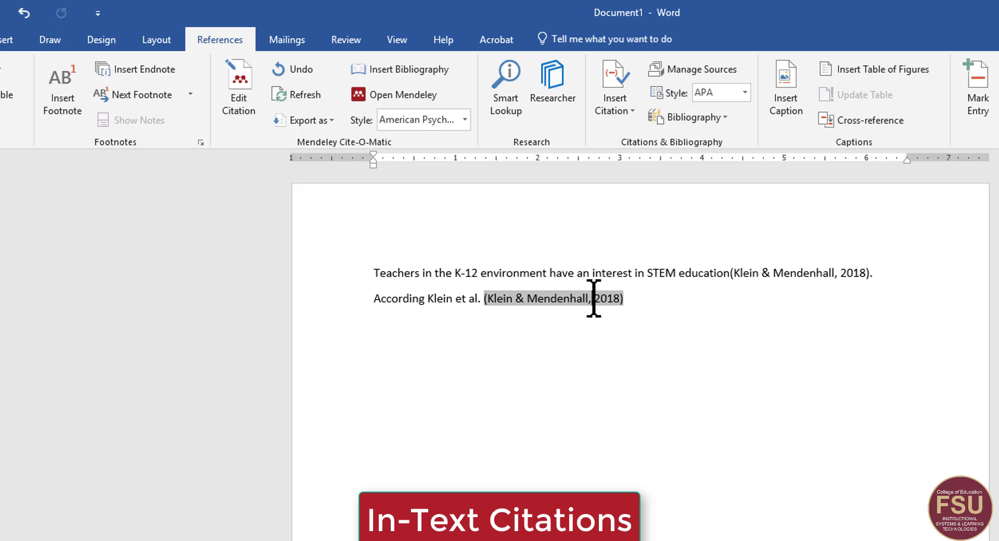
key(BackSpace)
key(BackSpace)
key(BackSpace)
key(BackSpace)
key(BackSpace)
key(BackSpace)
key(BackSpace)
key(BackSpace)
key(BackSpace)
key(BackSpace)
key(BackSpace)
key(BackSpace)
key(BackSpace)
key(BackSpace)
key(BackSpace)
key(BackSpace)
key(BackSpace)
key(BackSpace)
key(BackSpace)
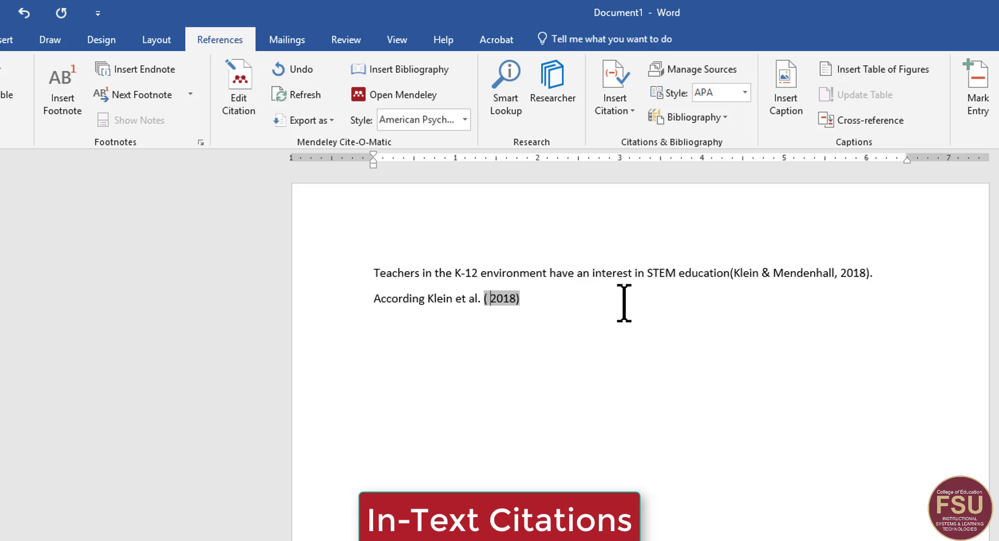
click(642, 408)
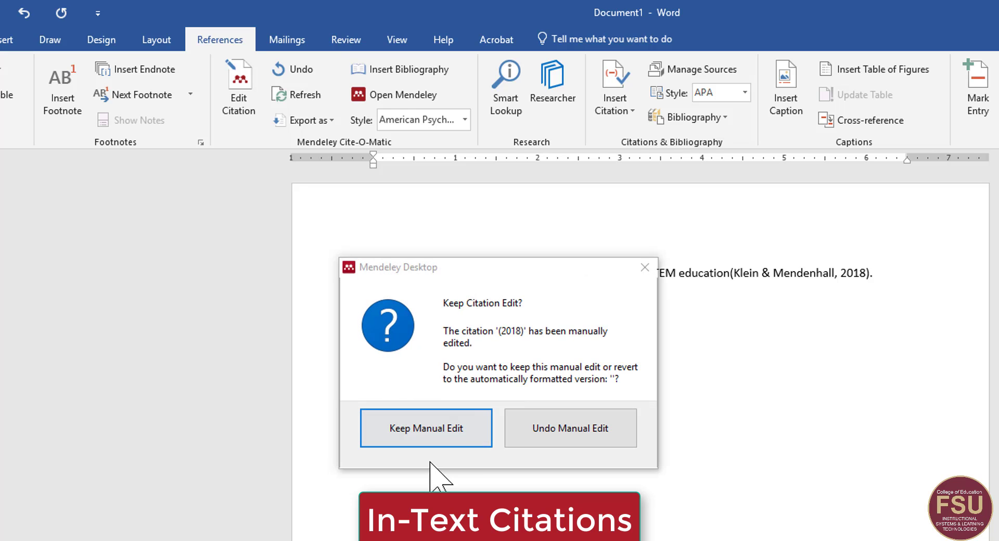
click(446, 429)
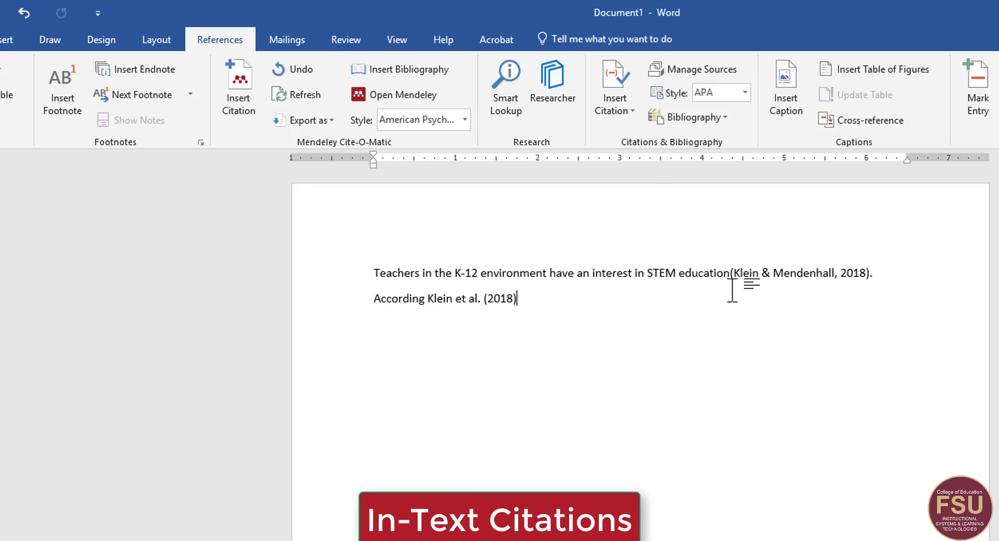
click(521, 299)
text(.)
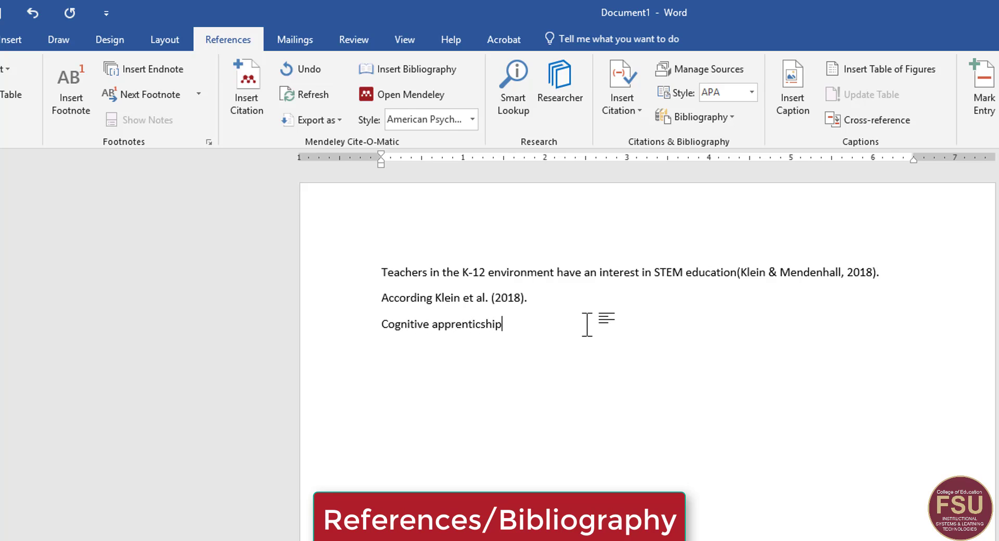
On the third line, write "Cognitive apprenticeships are an important part of STEM education".
text(s)
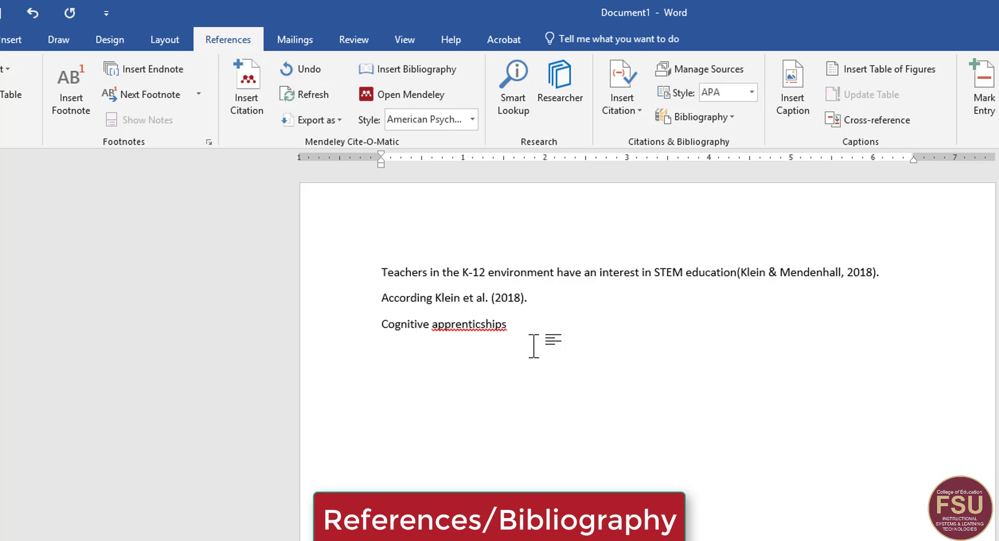
click(481, 324)
text(e)
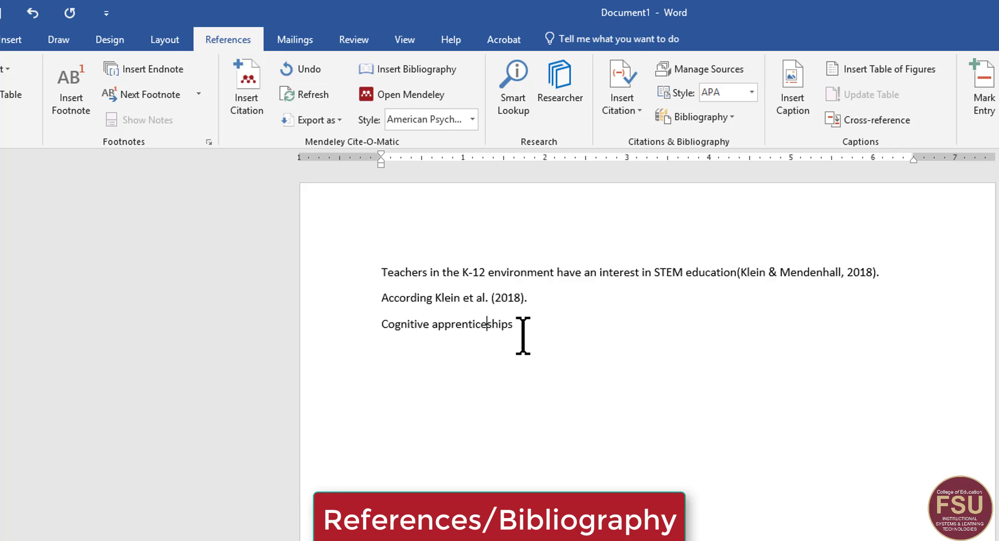
click(523, 320)
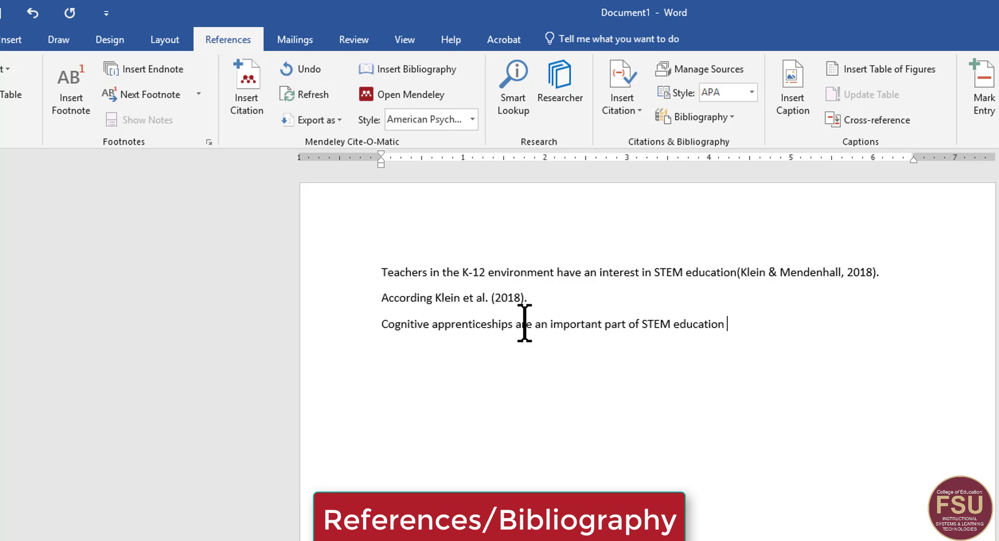
Cite the open cognitive apprenticeship paper from Mendeley at the end of the third line and close the sentence with a period.
click(247, 99)
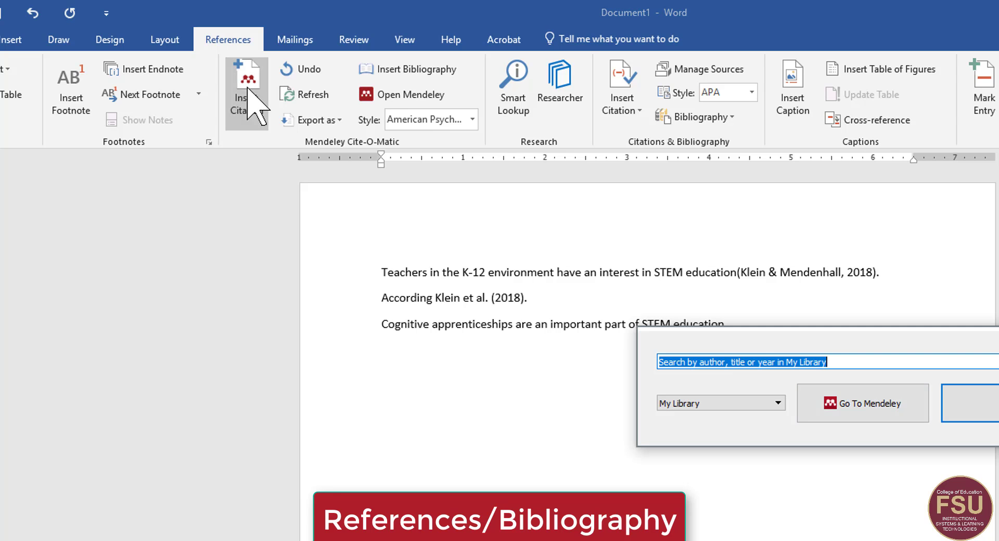
click(849, 409)
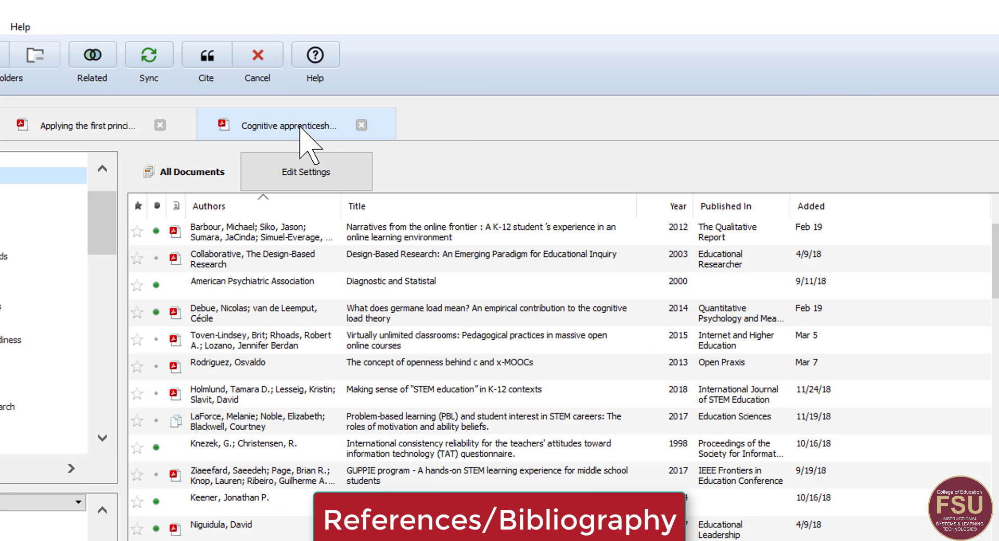
click(288, 127)
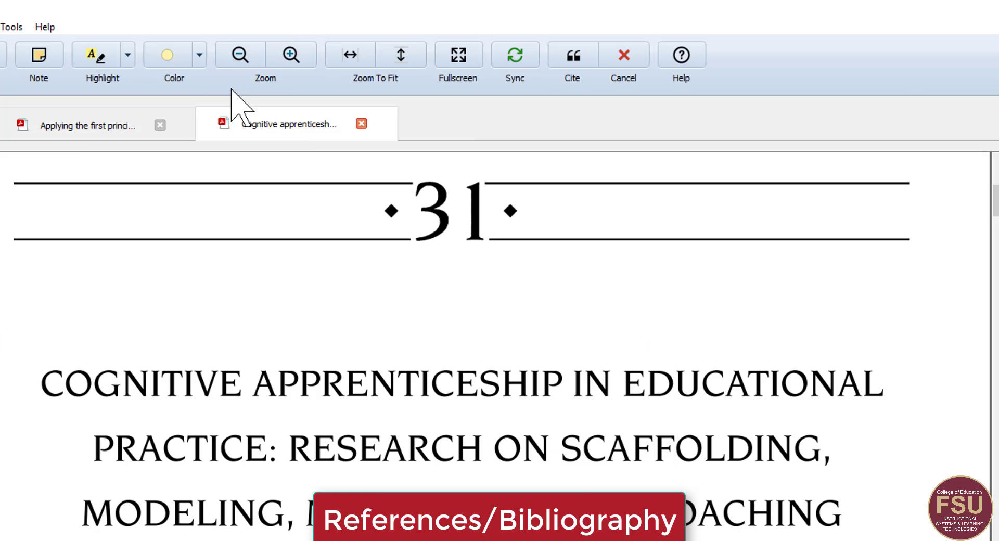
click(574, 57)
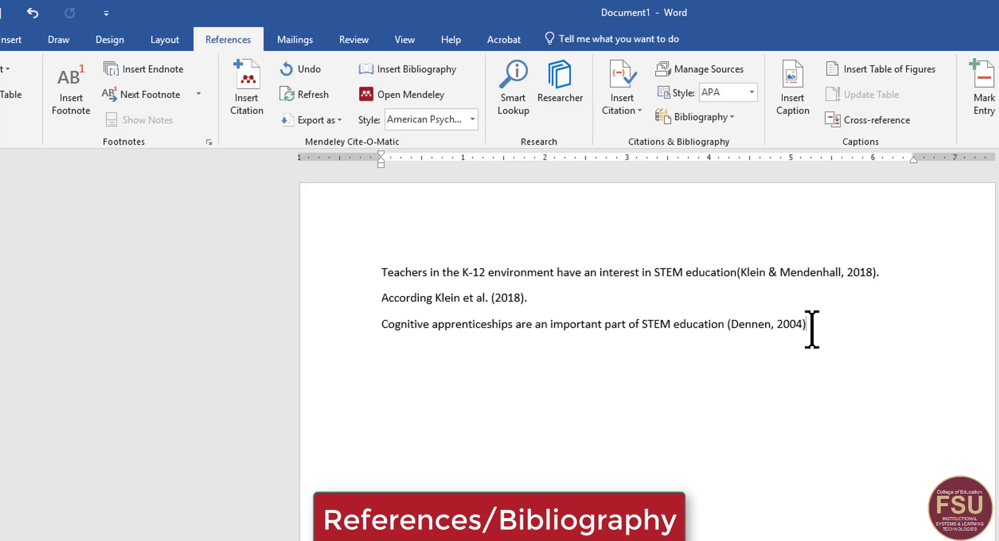
text(.)
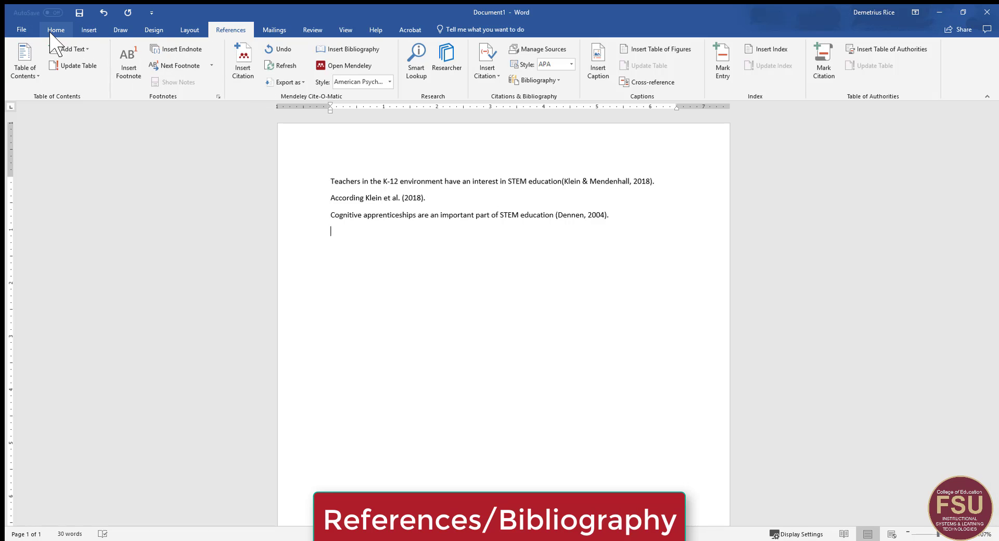
Insert a page break after the text and write the heading "References" on the new page, followed by an empty line.
click(52, 32)
click(87, 31)
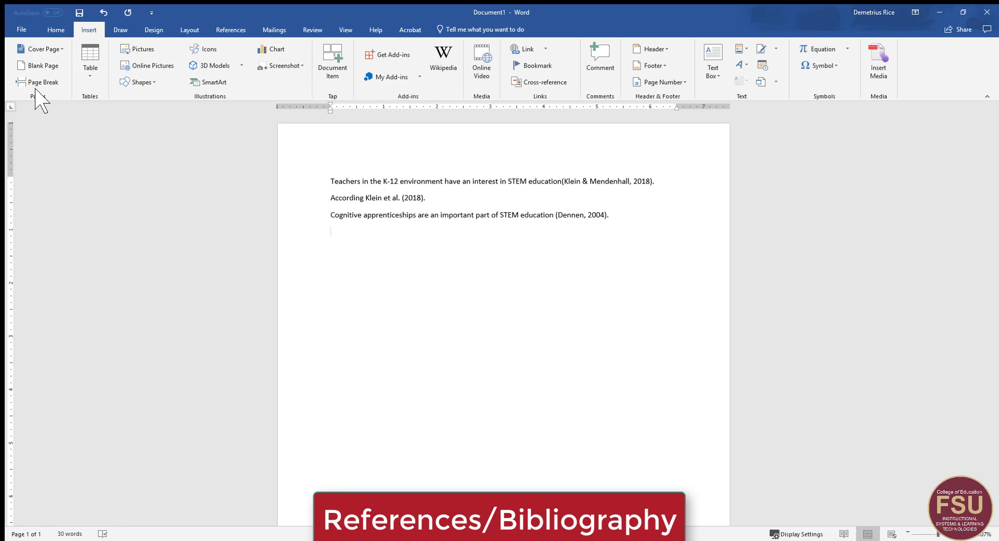
click(40, 83)
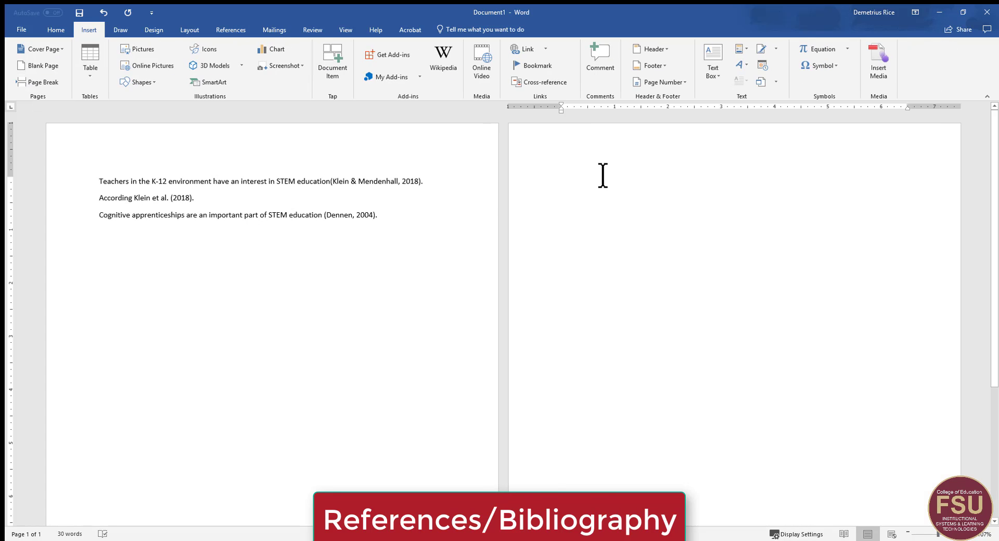
text(Reference)
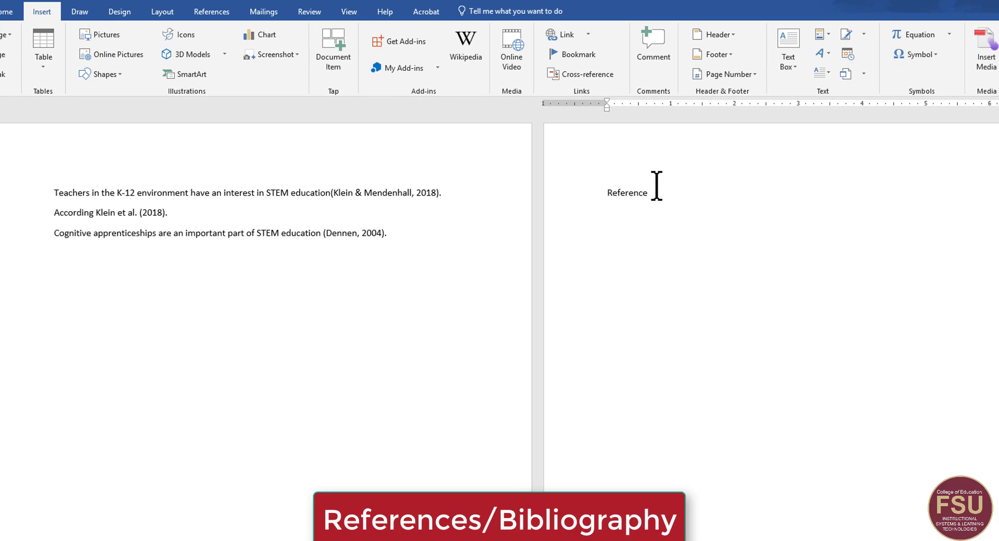
text(s)
key(Return)
Insert the Mendeley bibliography below the "References" heading.
click(7, 12)
click(42, 12)
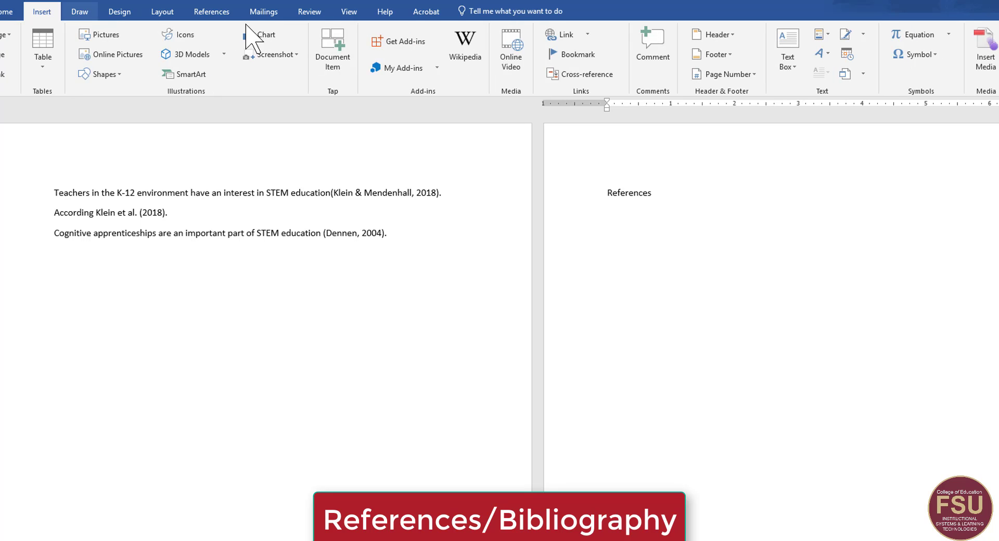
click(211, 11)
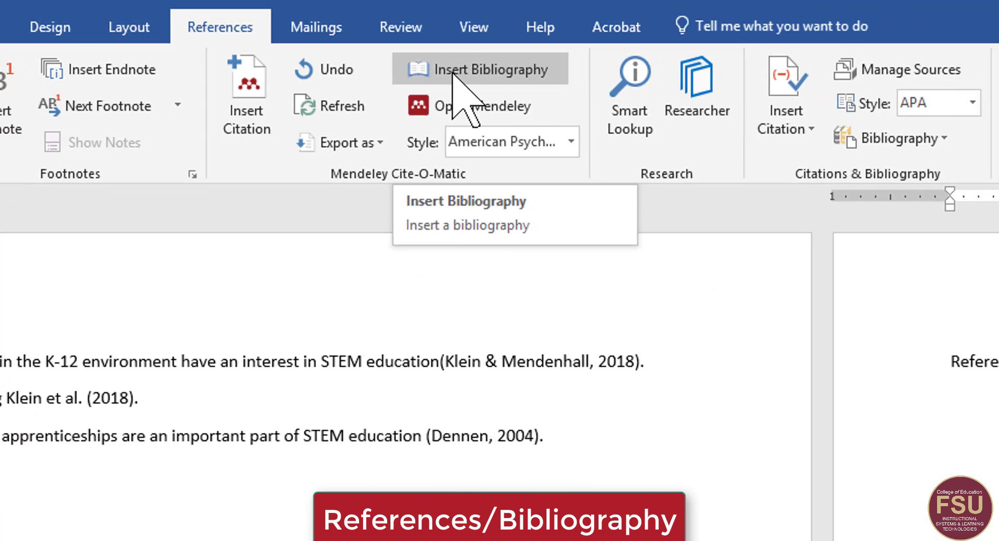
click(451, 73)
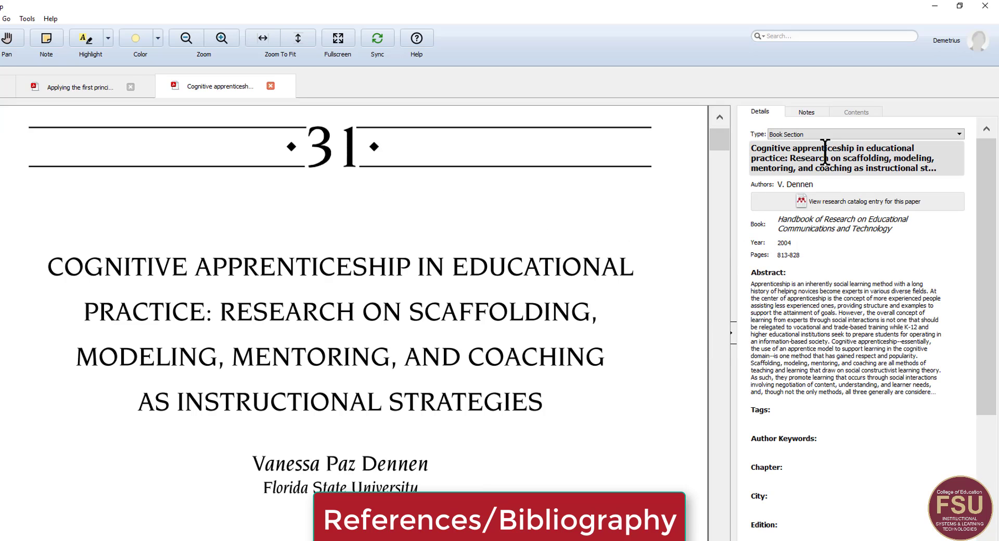
In Mendeley Desktop, capitalize "Apprenticeship" in the title of the open cognitive apprenticeship paper.
click(798, 151)
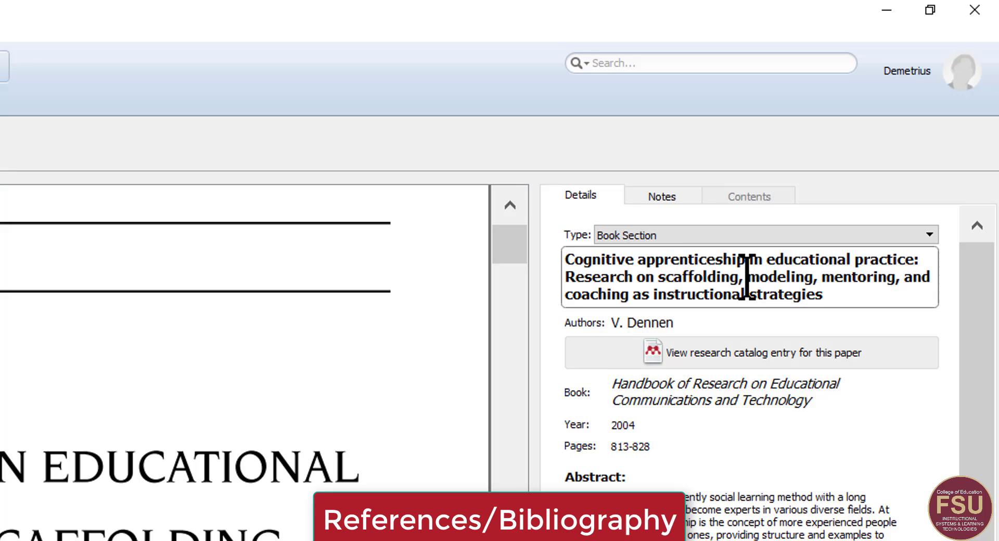
key(BackSpace)
text(A)
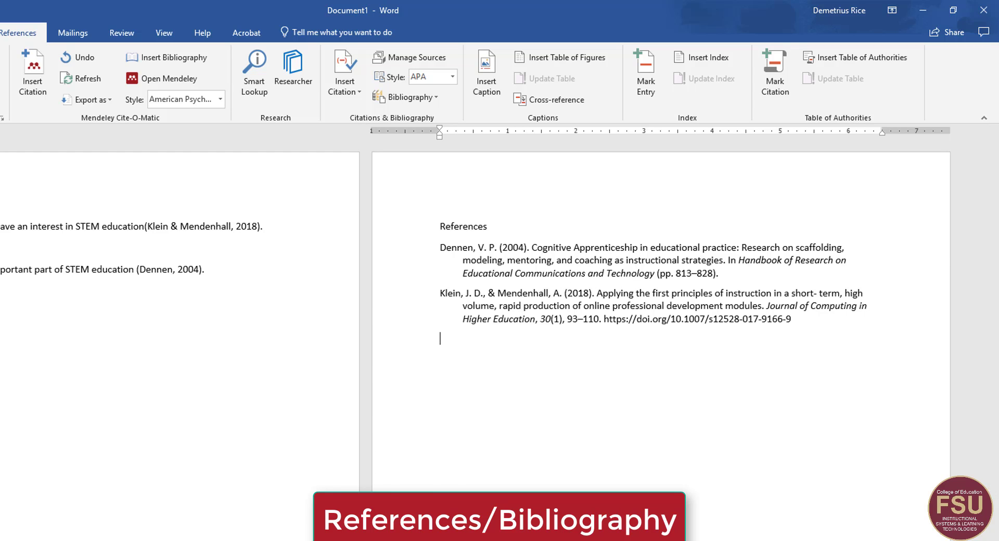
Switch to Mendeley Desktop, change the paper's title back to lowercase "apprenticeship", and refresh the bibliography in Word.
key(alt+Tab)
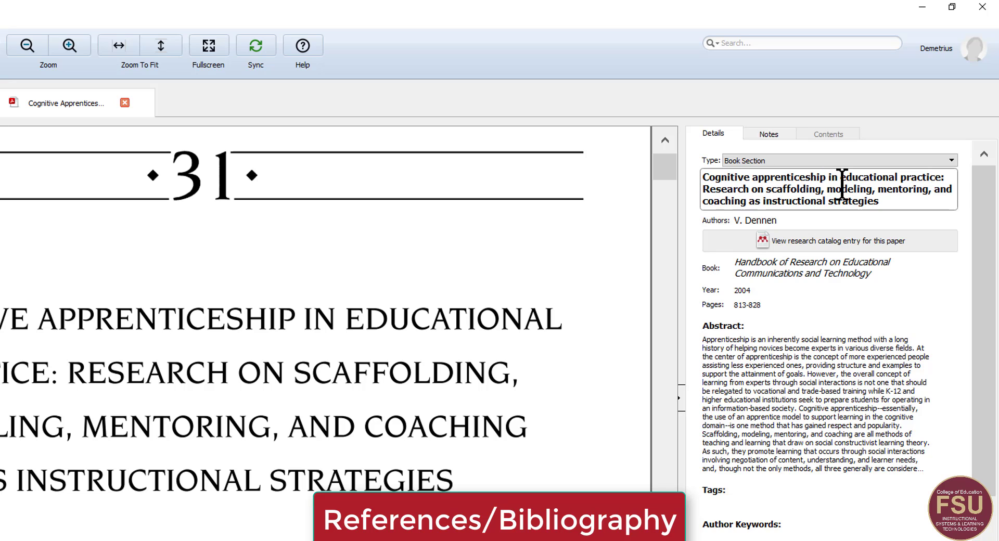
click(758, 177)
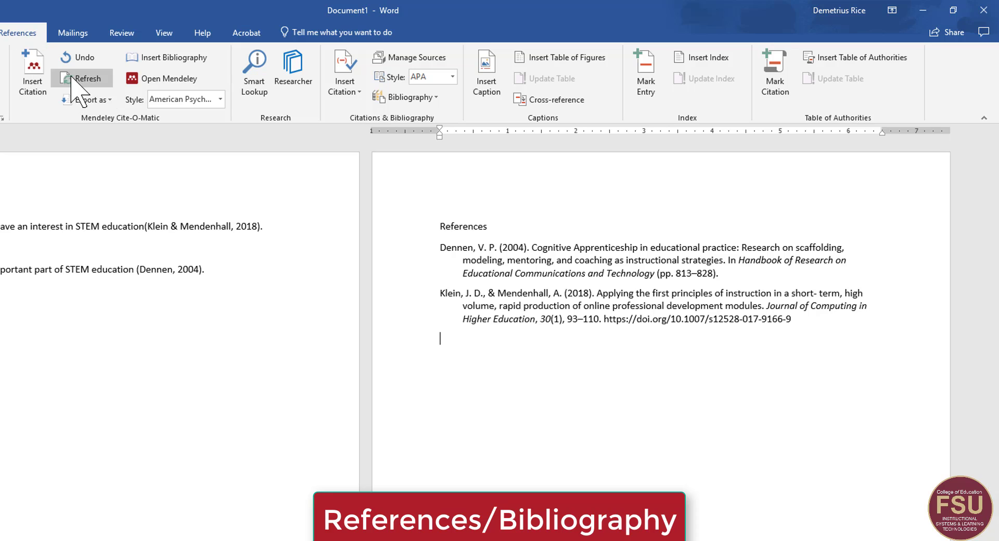
click(77, 79)
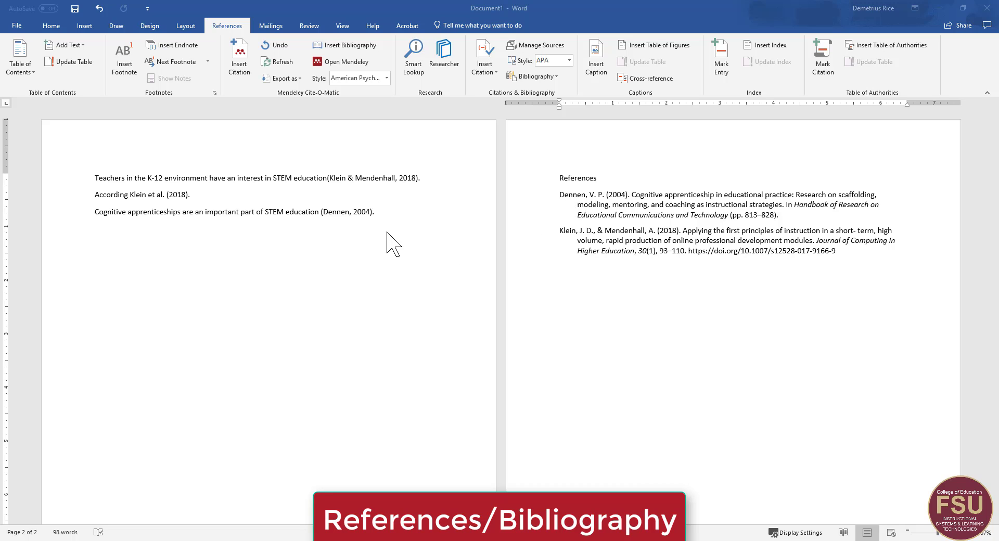
Below the cognitive apprenticeships sentence, add a new paragraph reading "STEM education should be an active process.".
click(460, 208)
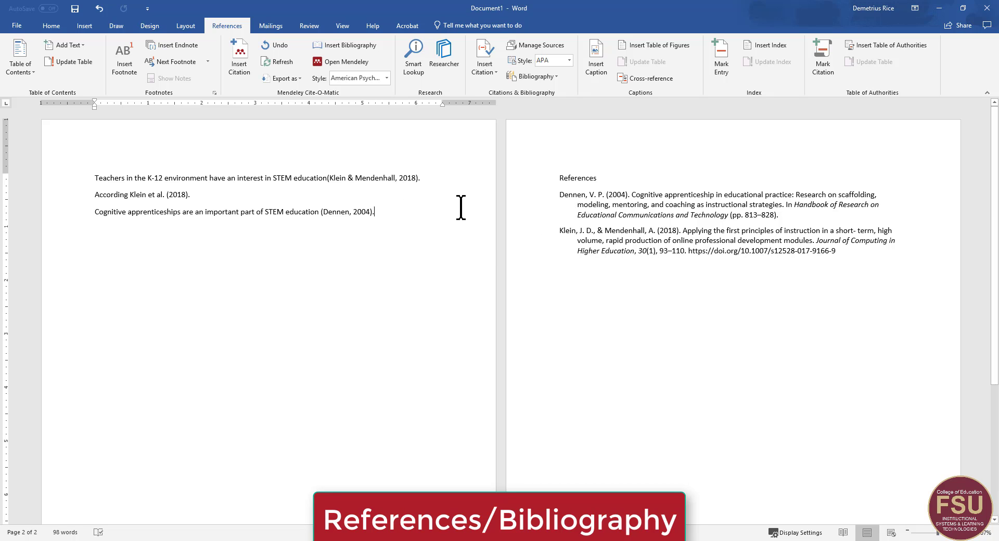
key(Return)
key(Return)
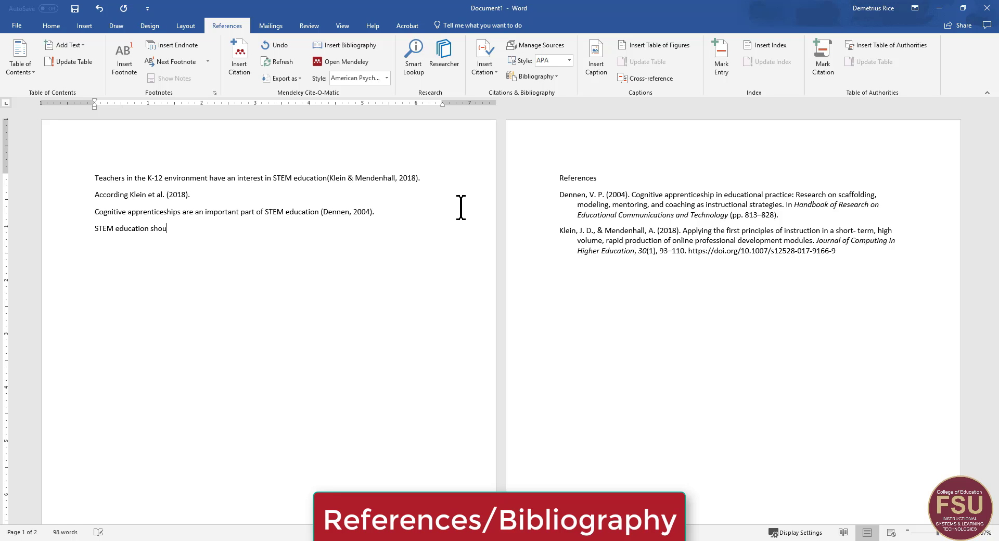
text(ctive process.)
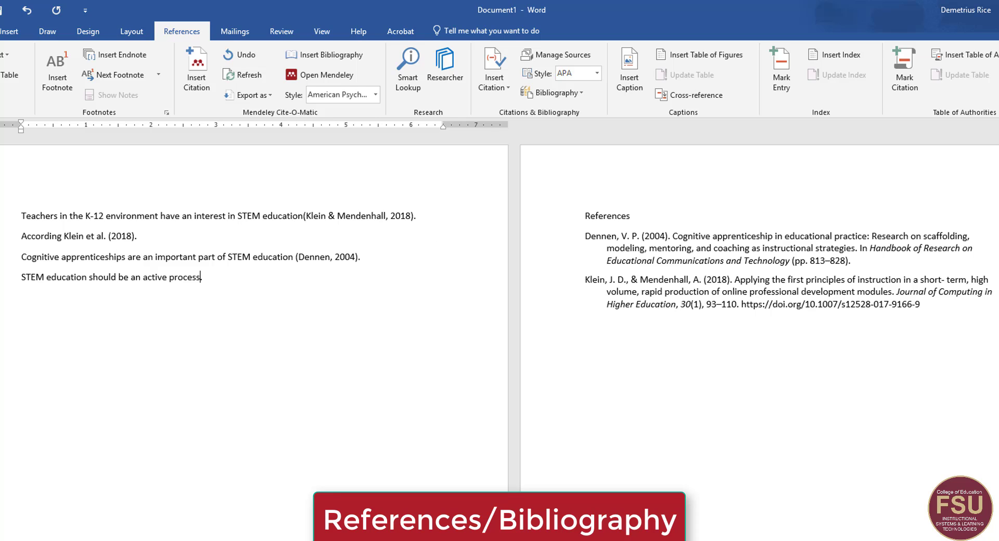
Cite "The eight essential elements of inclusive STEM high schools" from Mendeley's STEM Education folder at the end of the active process sentence.
click(201, 70)
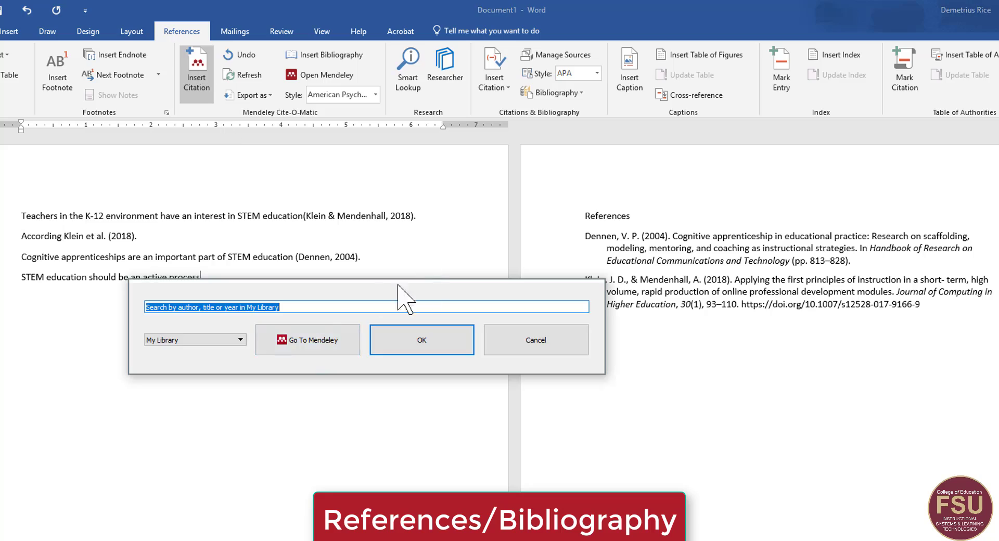
click(311, 343)
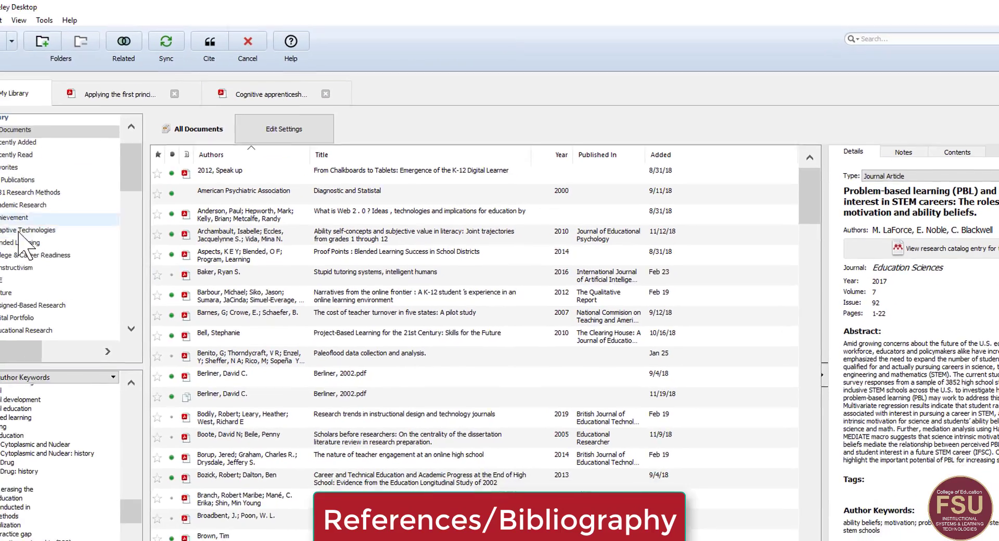
scroll(32, 272, down, 3)
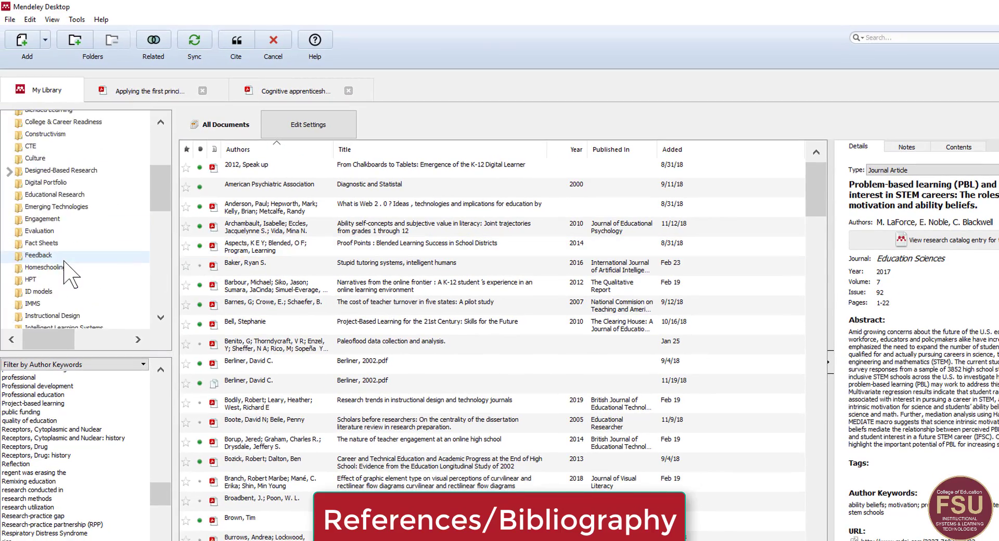
scroll(68, 270, down, 10)
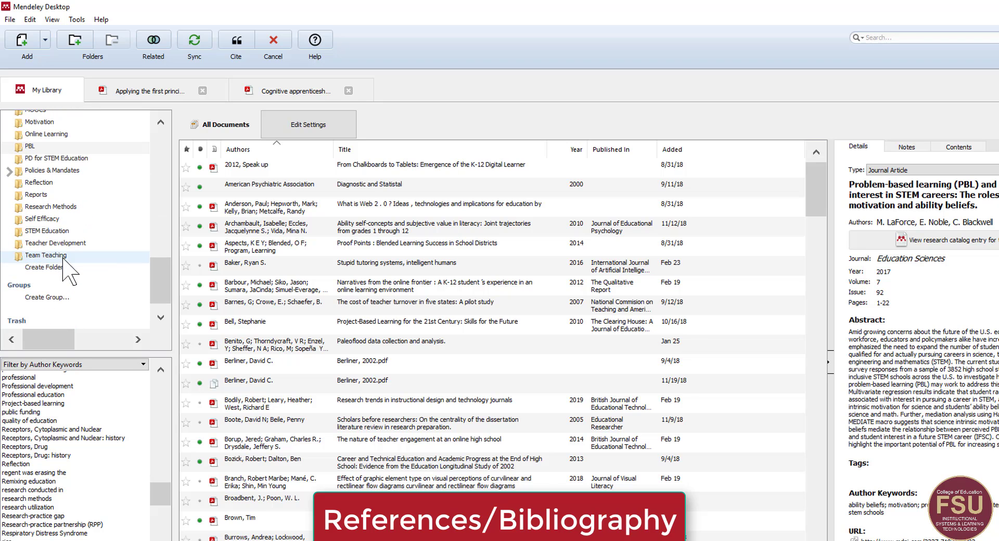
click(55, 231)
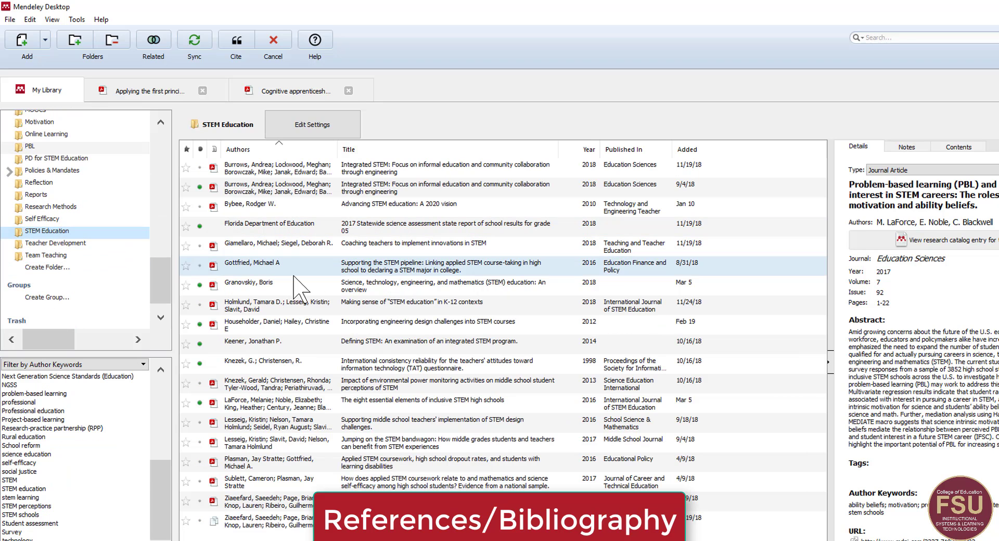
click(294, 408)
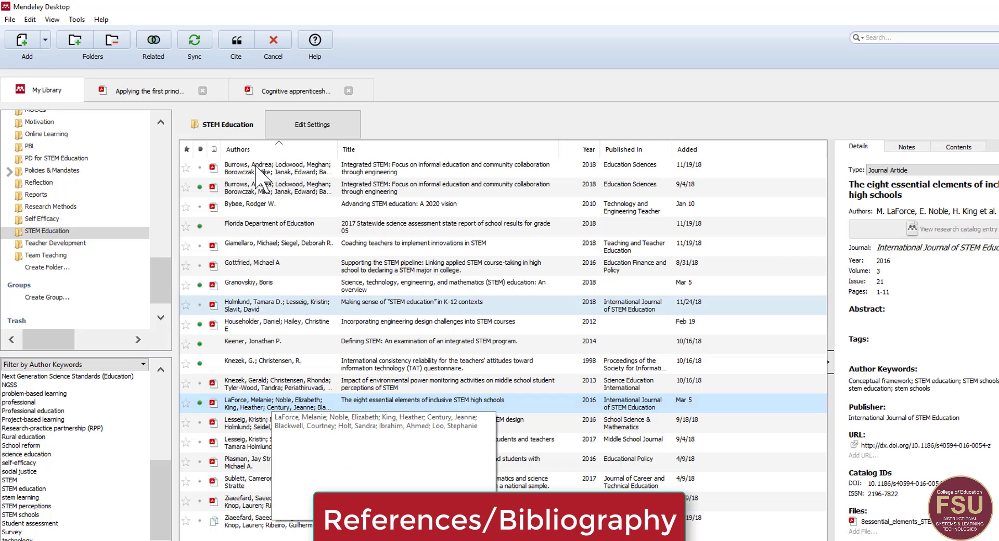
click(237, 44)
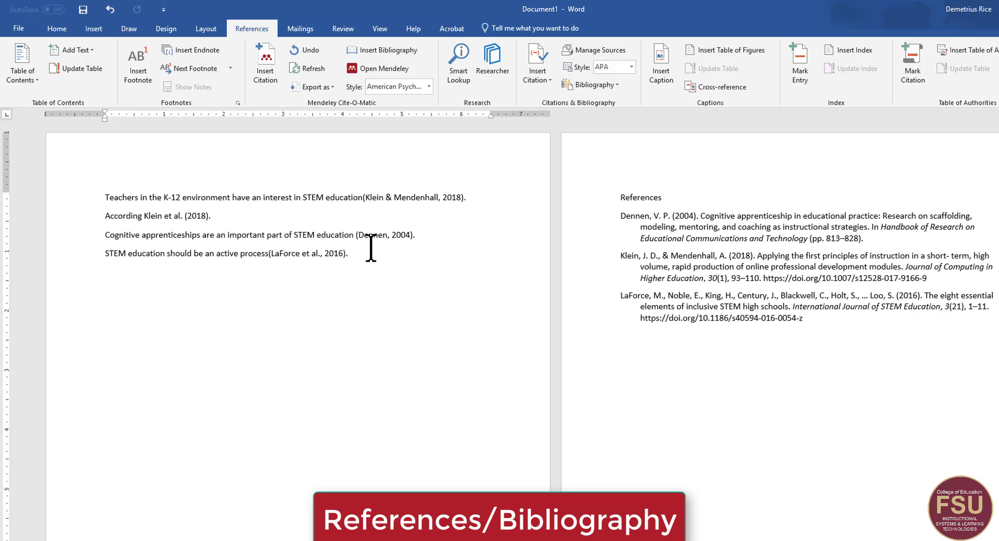
Delete the cognitive apprenticeships sentence together with its citation and refresh the Mendeley bibliography.
click(419, 234)
drag(283, 240, 67, 236)
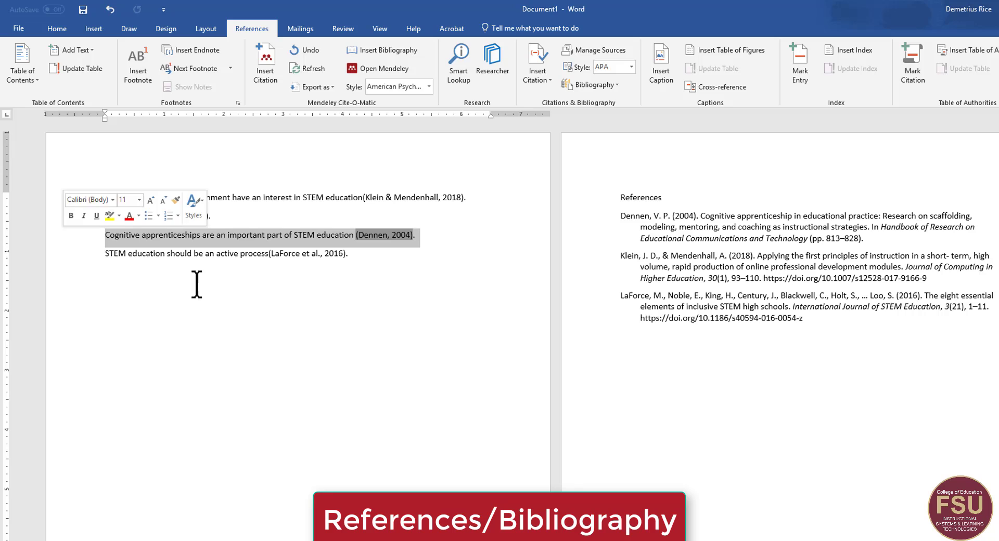
key(Delete)
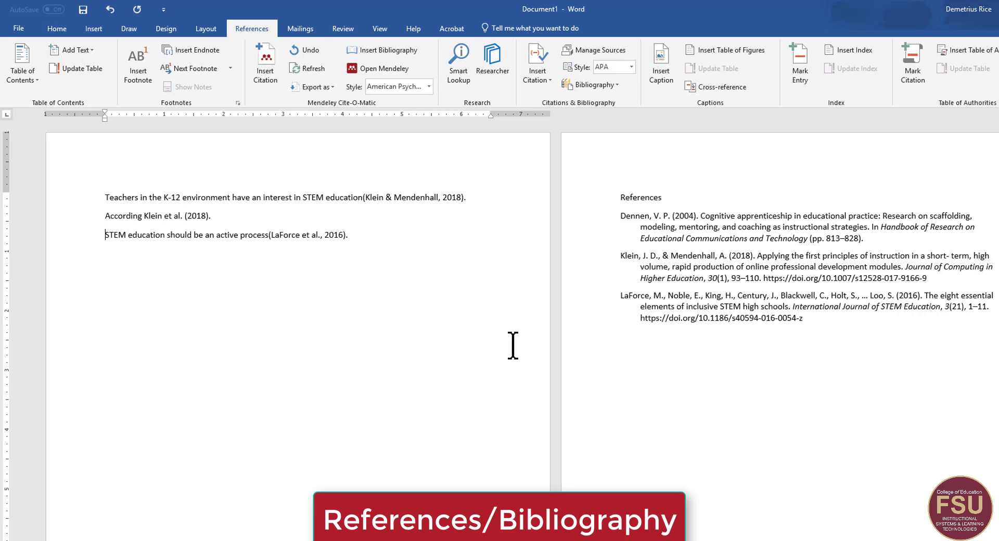
click(308, 68)
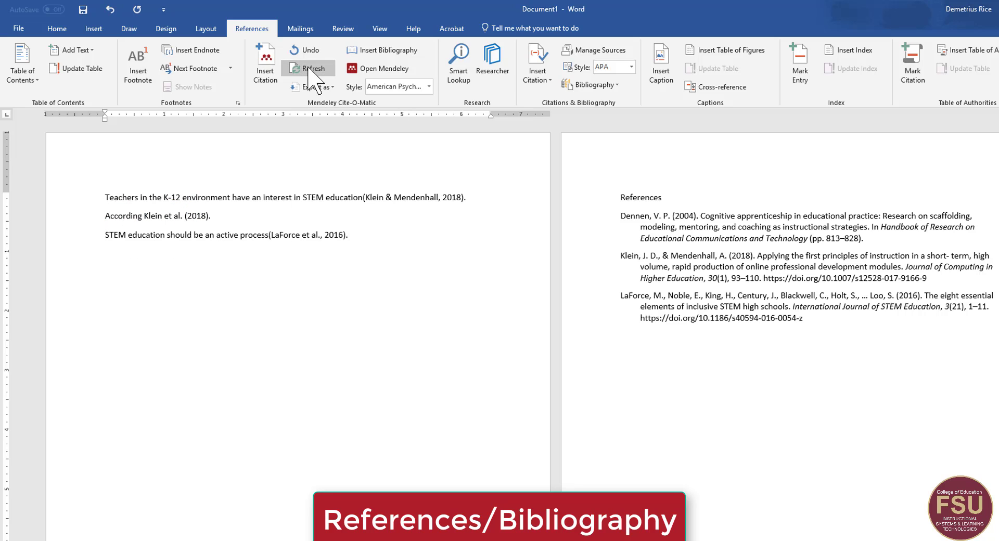